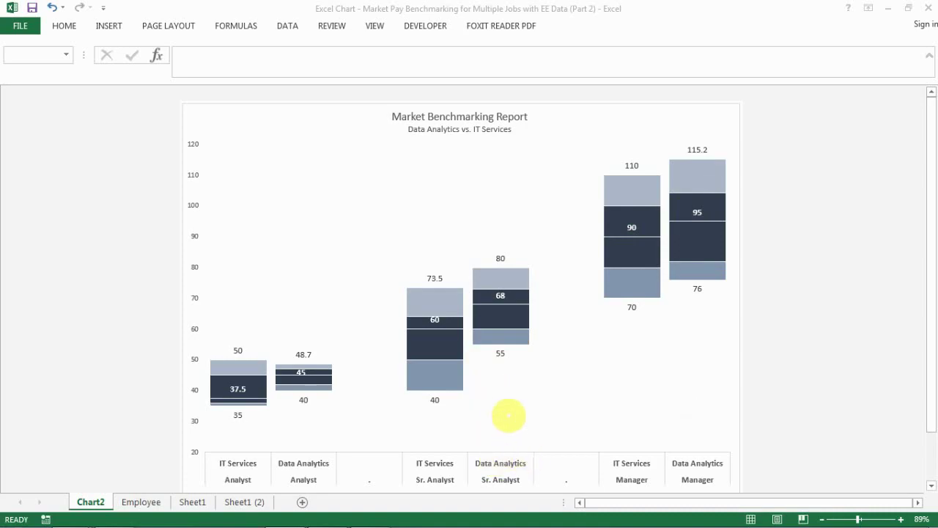
- Review the ID, job level, job family and salary columns of the employee data on the Employee sheet
mouse_move(509, 417)
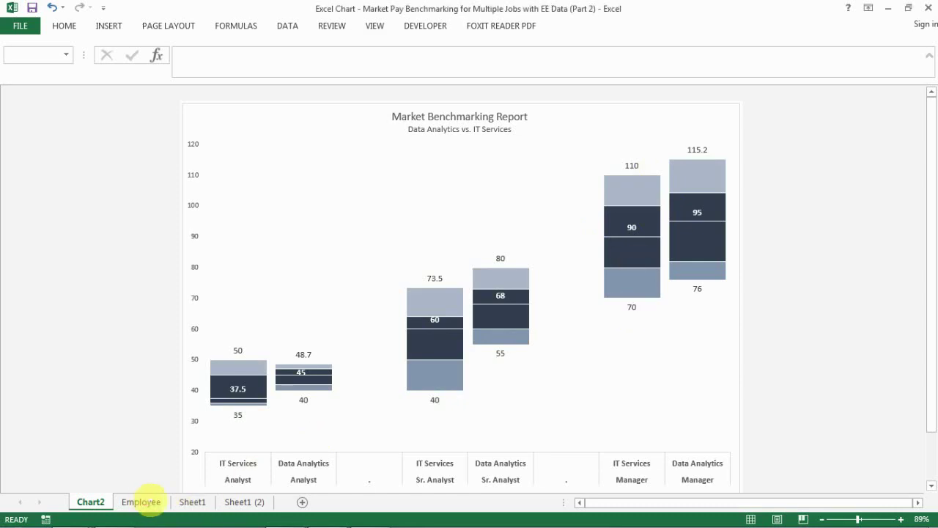
left_click(141, 501)
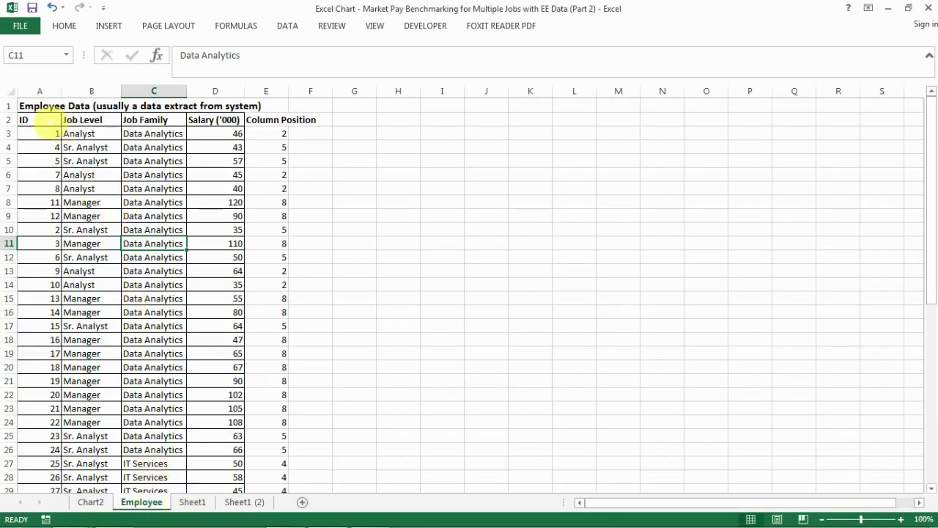
left_click(55, 174)
left_click(143, 272)
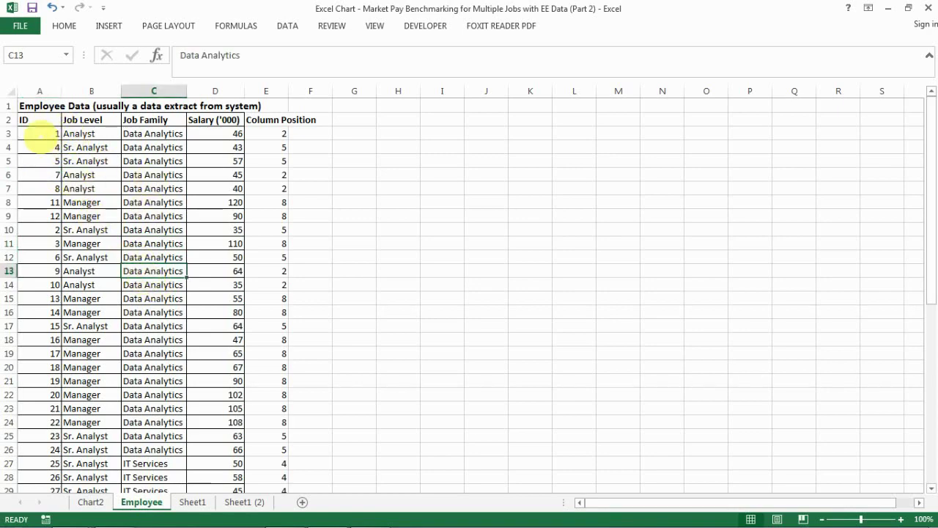
left_click(50, 134)
left_click(76, 132)
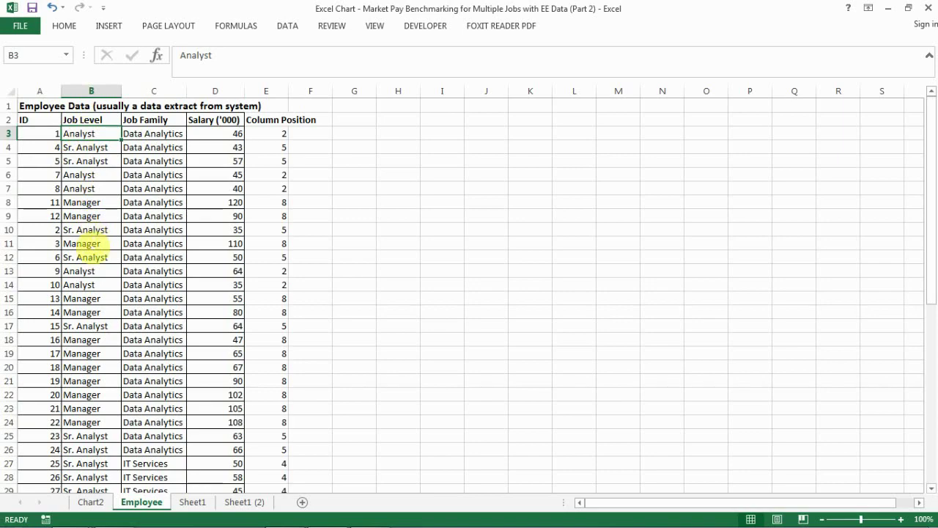
left_click(150, 134)
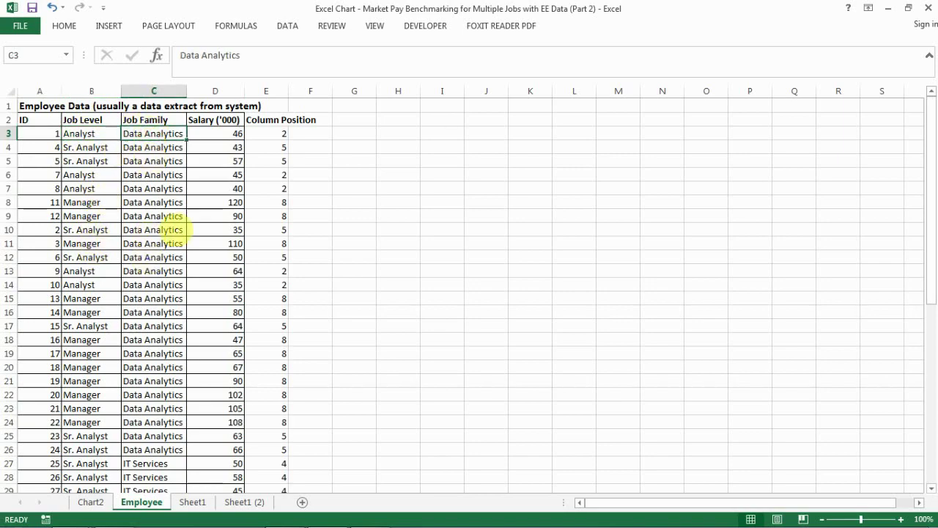
left_click(217, 146)
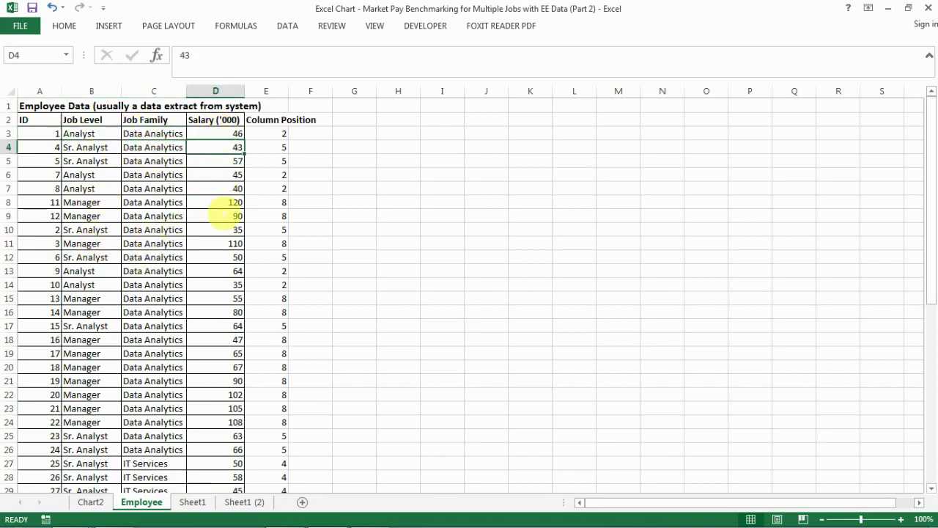
left_click(225, 242)
left_click(224, 217)
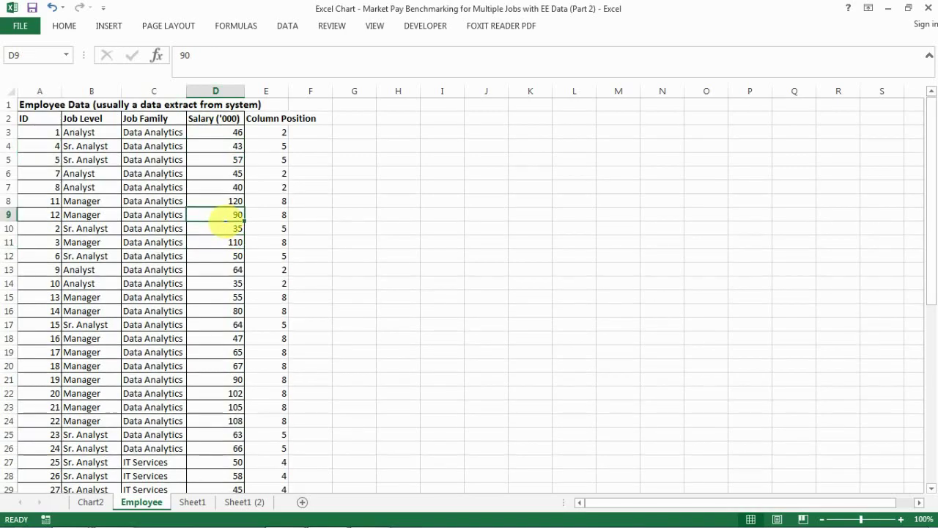
scroll(224, 227, "down", 6)
scroll(224, 233, "up", 6)
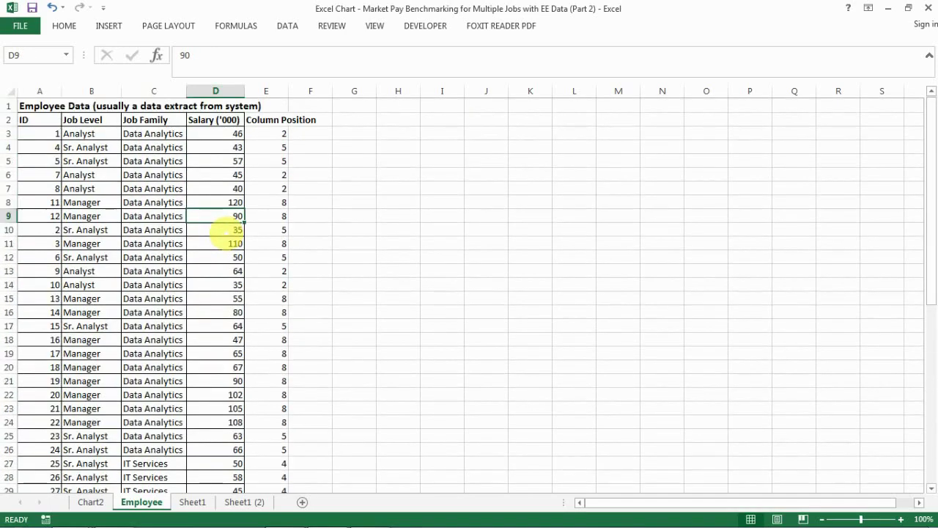
- Compare the combined column and scatter chart on Sheet1 with the market data table and column chart on Sheet1 (2)
left_click(192, 501)
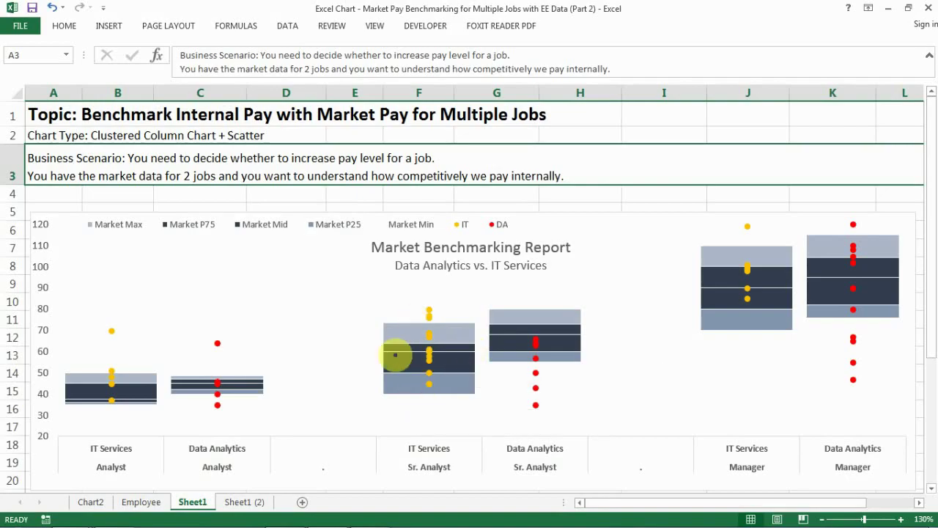
mouse_move(465, 354)
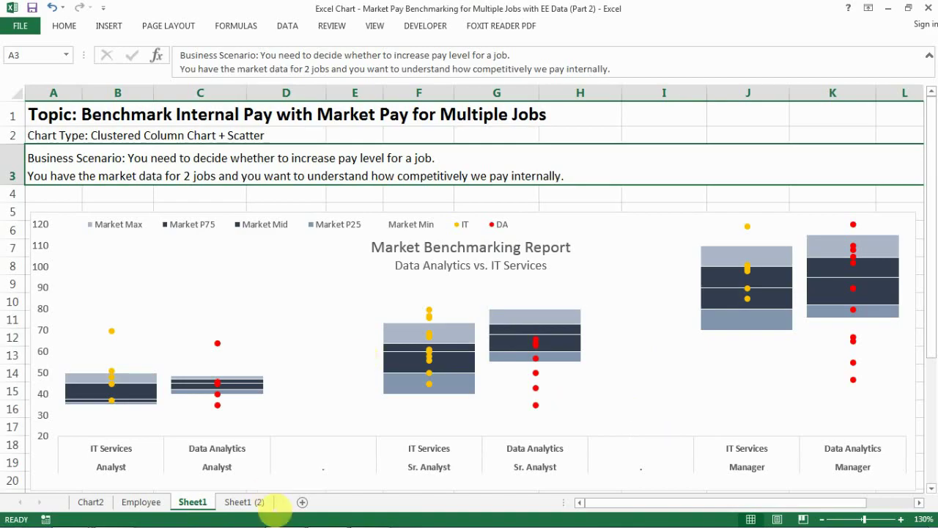
left_click(242, 500)
left_click(242, 500)
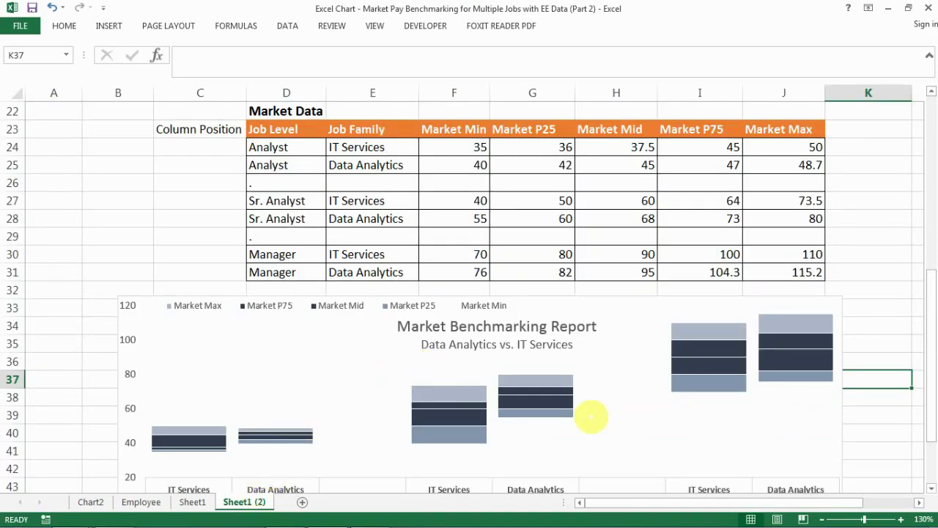
scroll(450, 406, "down", 2)
scroll(445, 398, "up", 1)
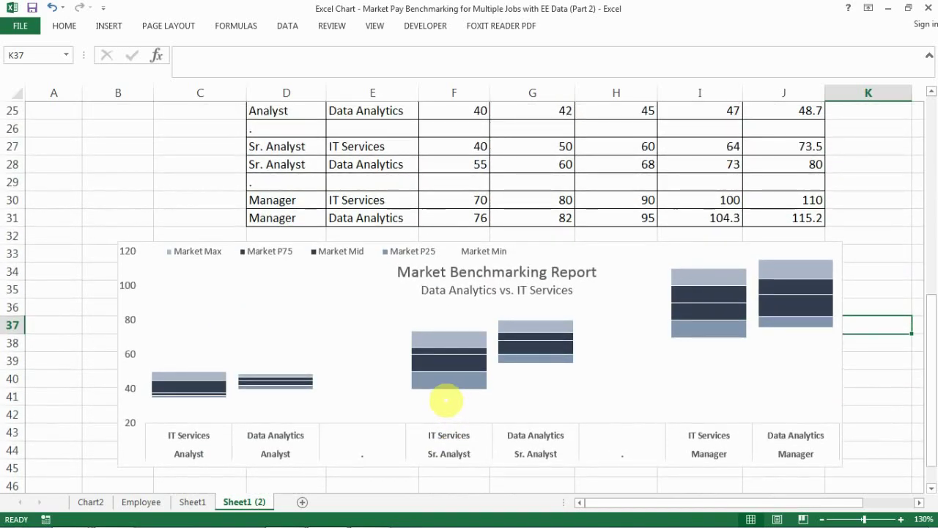
scroll(353, 263, "up", 1)
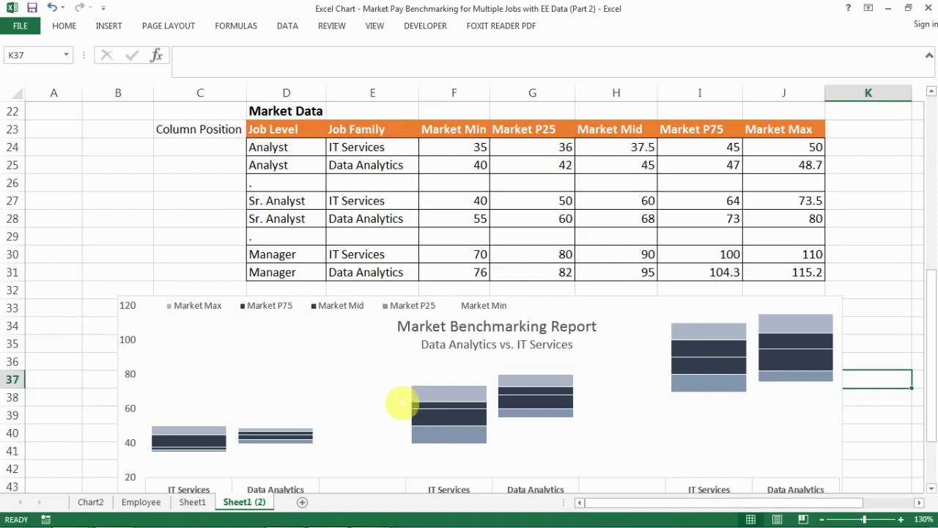
scroll(407, 402, "down", 1)
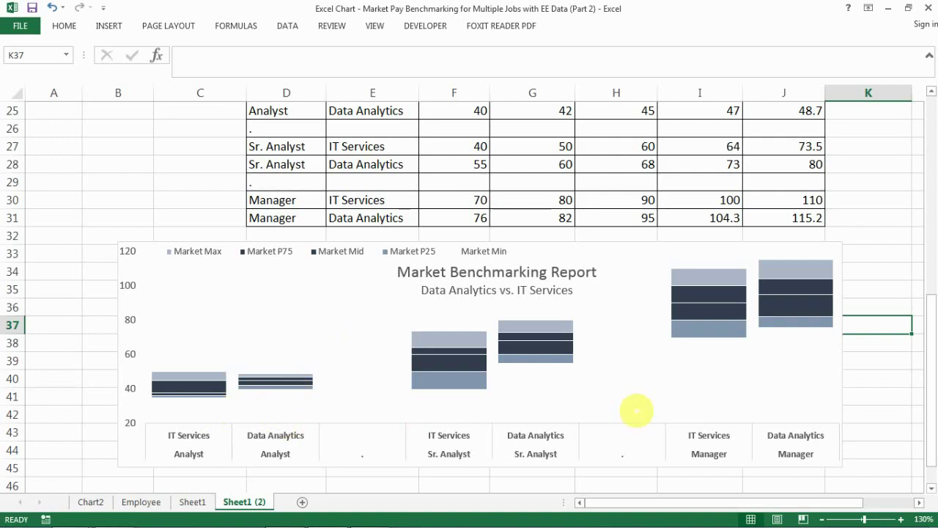
scroll(262, 379, "up", 1)
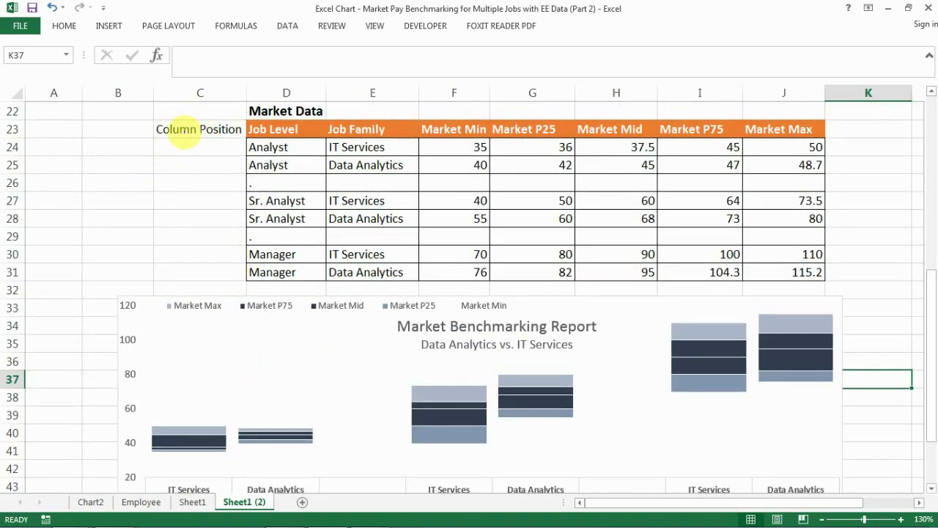
- Examine how the Column Position field and the "." spacer rows of the Market Data table correspond to the chart's column slots
left_click(178, 133)
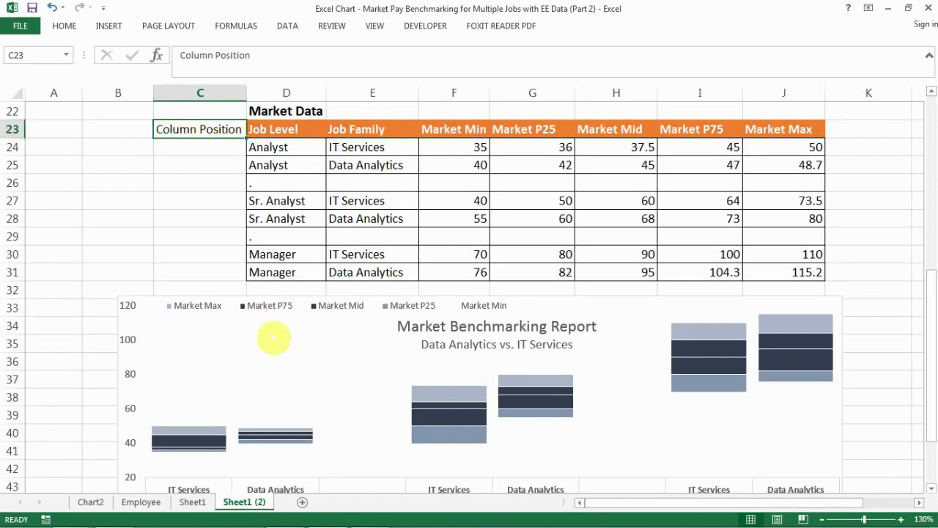
scroll(301, 323, "down", 1)
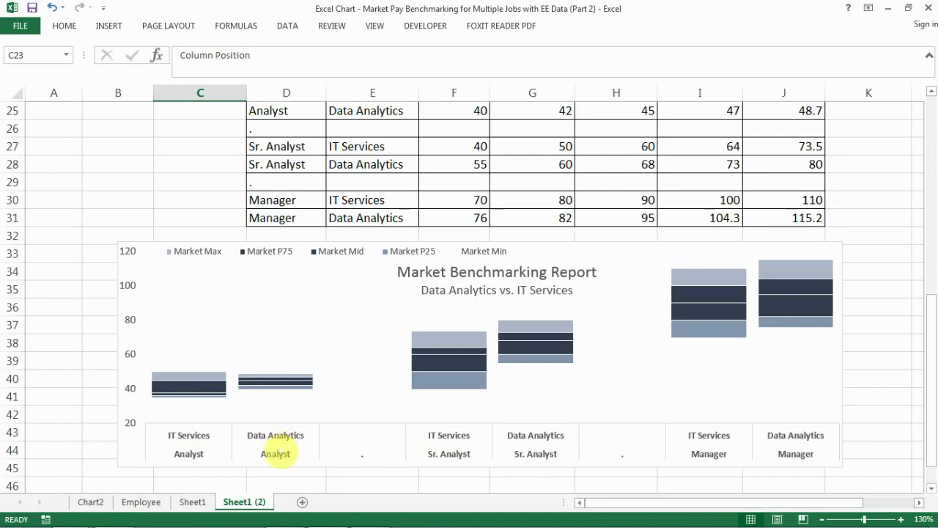
left_click(366, 335)
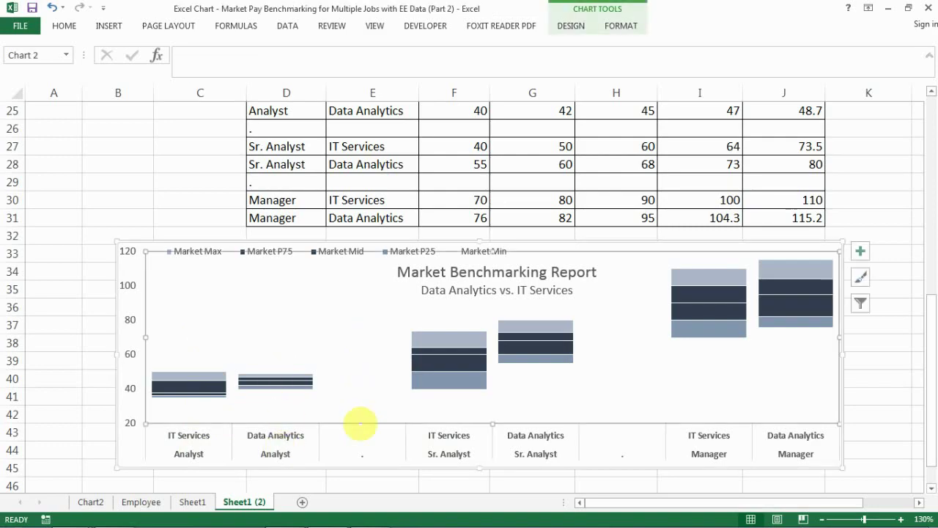
scroll(318, 280, "up", 2)
left_click(277, 236)
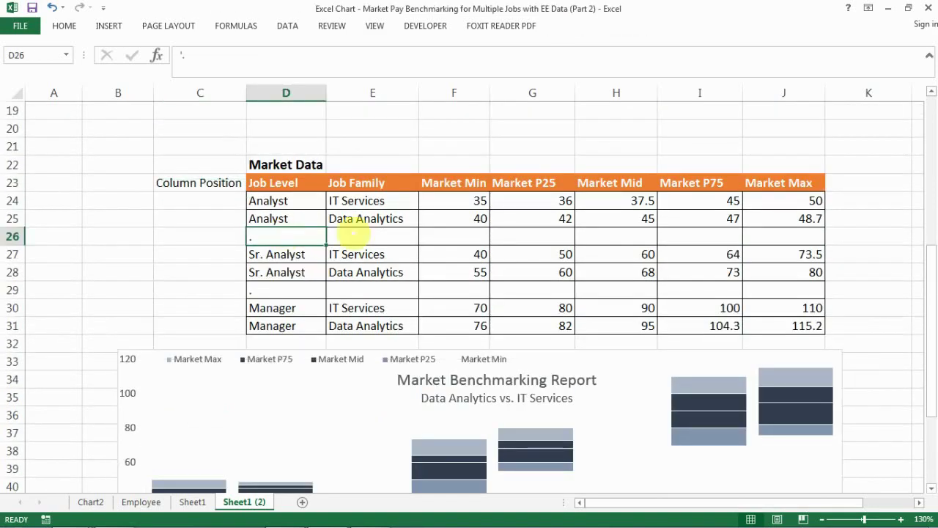
scroll(481, 354, "down", 1)
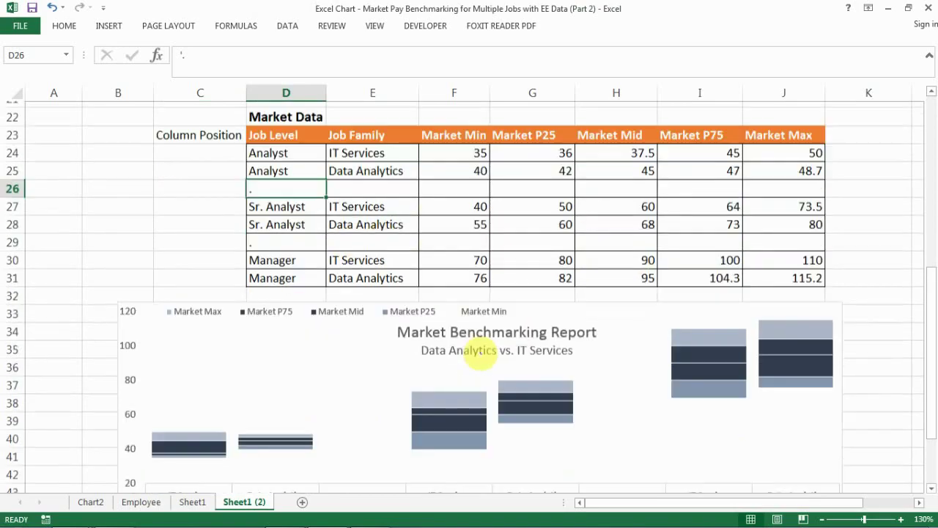
scroll(480, 354, "down", 1)
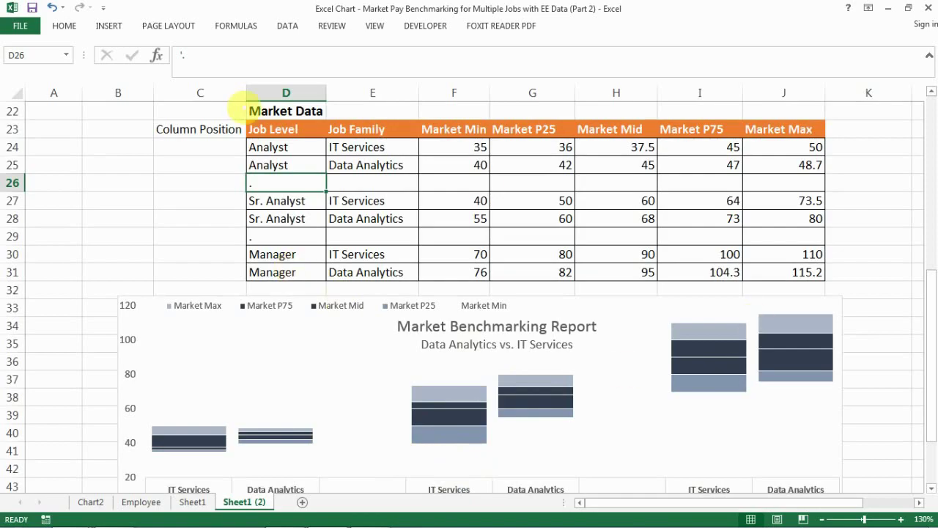
- Enter column positions 1 and 2 for the Analyst rows in C24 and C25 of the Market Data table
left_click(217, 146)
type("1")
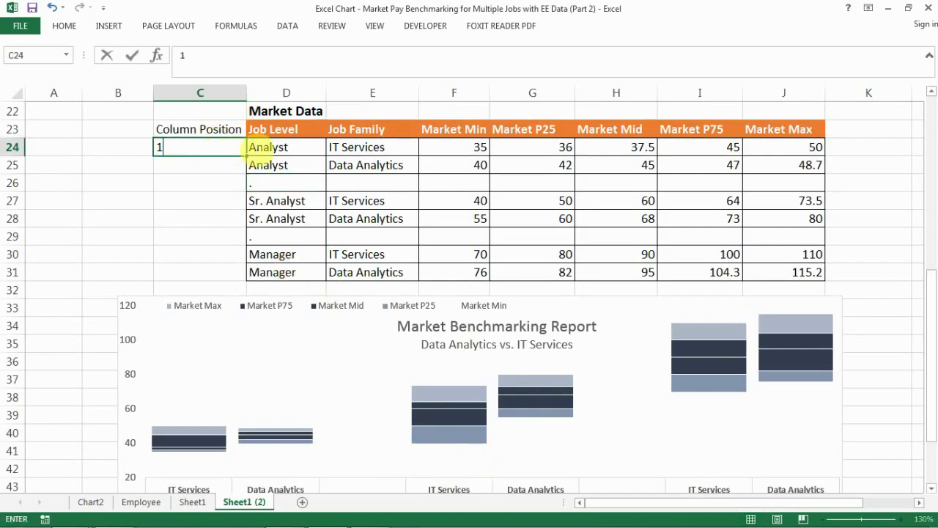
key("Return")
type("2")
key("Return")
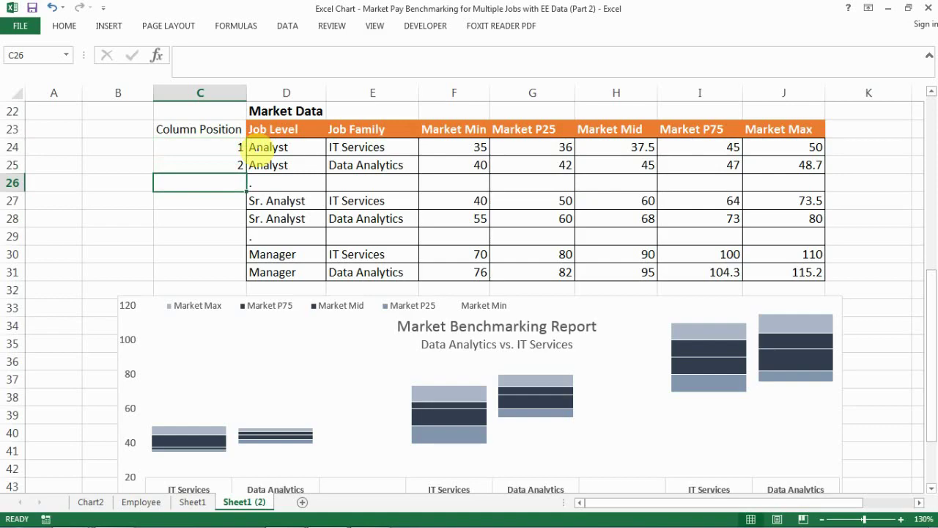
- Enter column positions 4 and 5 for the Sr. Analyst rows in C27 and C28, leaving the spacer row empty
key("Right")
key("Left")
key("Down")
type("4")
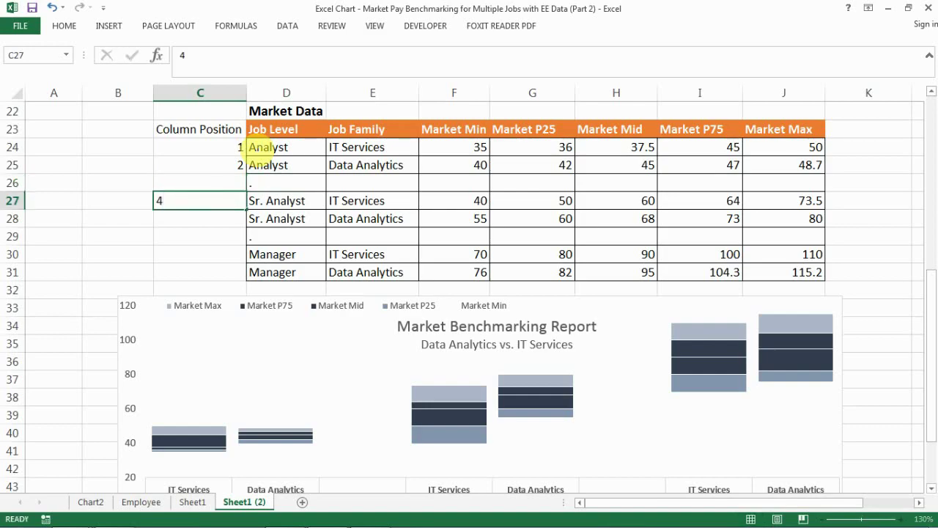
key("Return")
type("5")
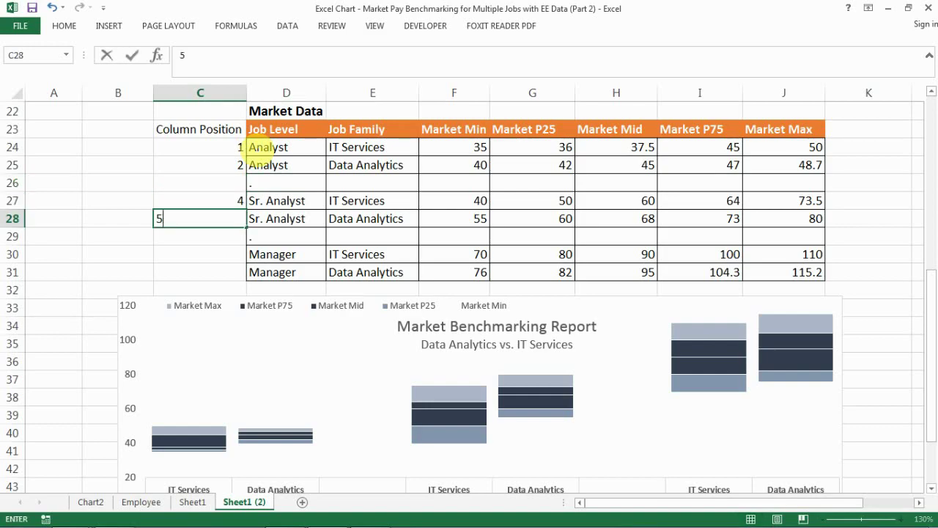
key("Return")
- Enter column positions 7 and 8 for the Manager rows in C30 and C31, skipping the spacer row
key("Down")
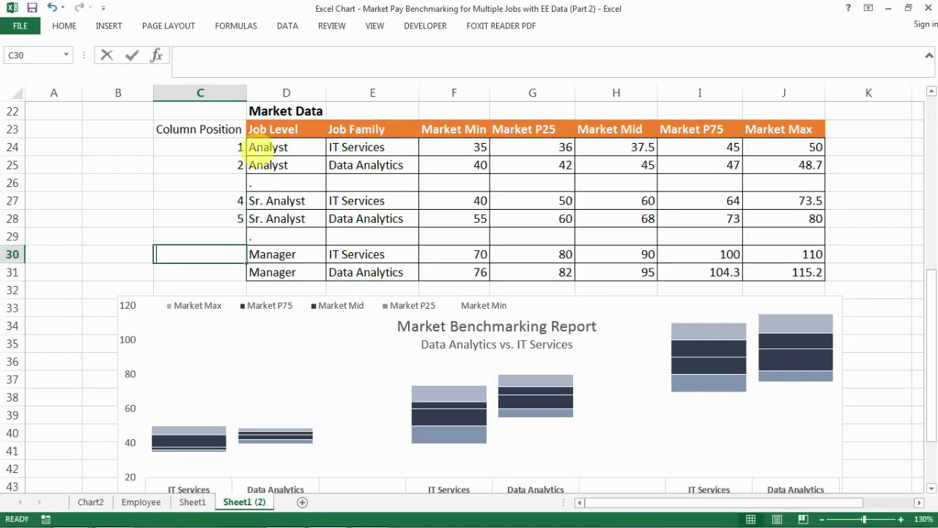
type("7")
key("Return")
type("8")
key("Up")
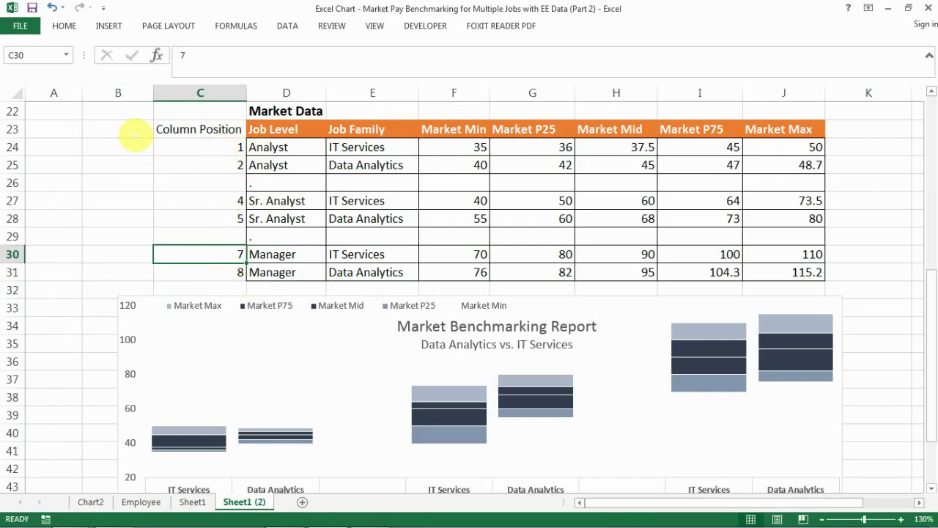
- Add the header "Vlookupcode" in B23, beside the Column Position header
left_click(135, 135)
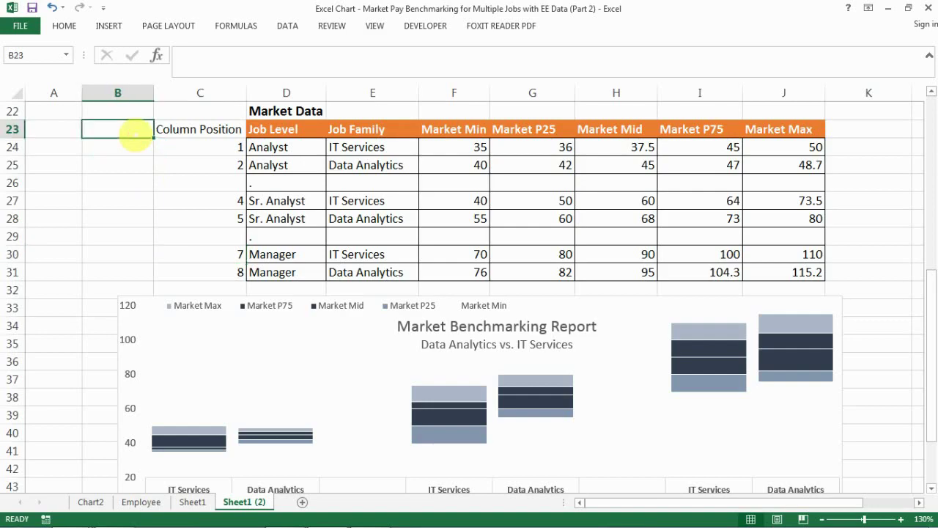
type("Vlookup")
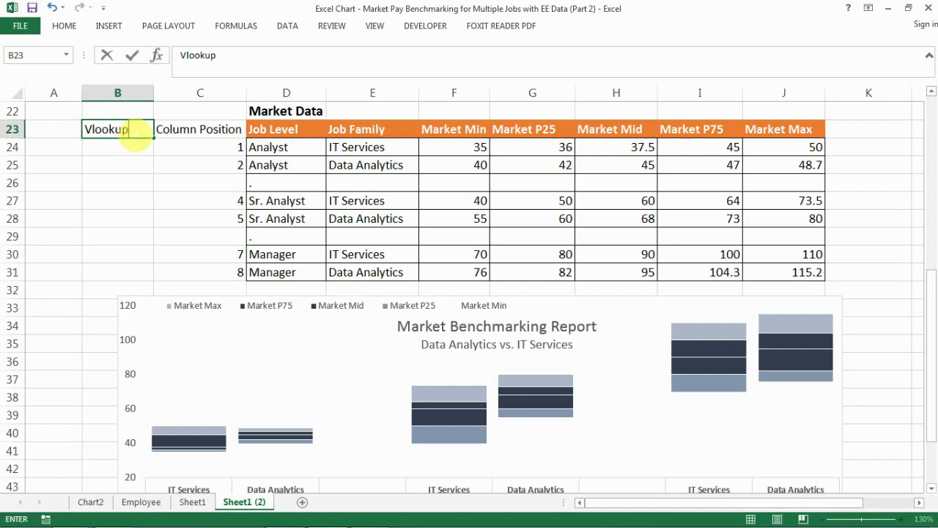
type("code")
key("Tab")
left_click(134, 131)
key("Return")
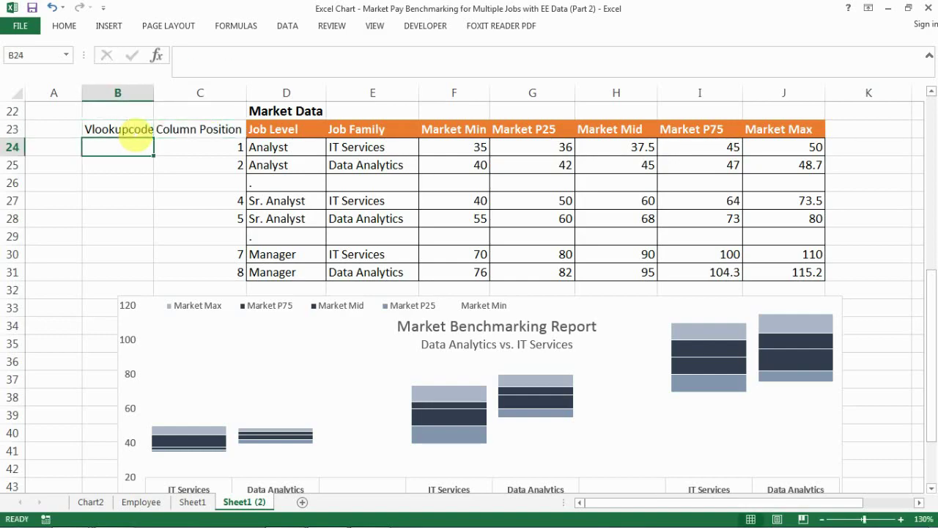
- Combine job level and job family in B24 with =D24&E24 and fill the formula down to B31
type("=")
key("Right")
key("Right")
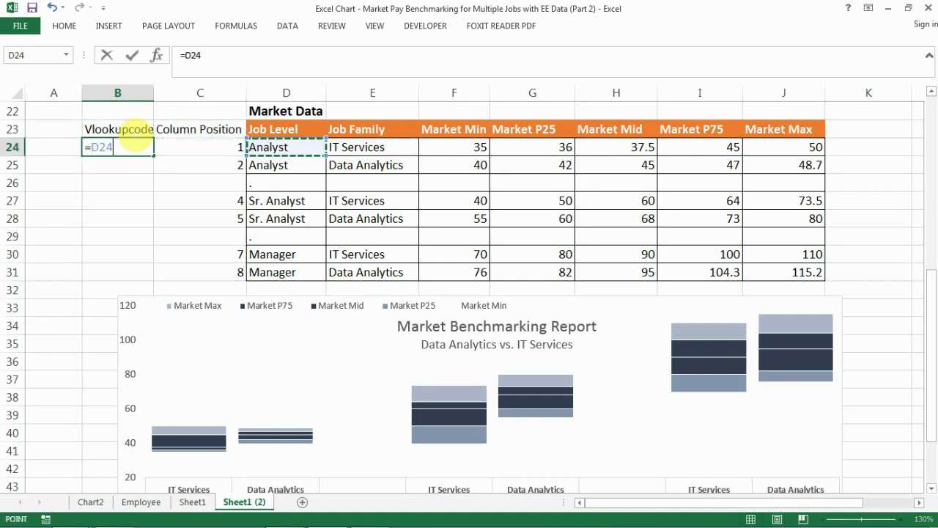
type("&")
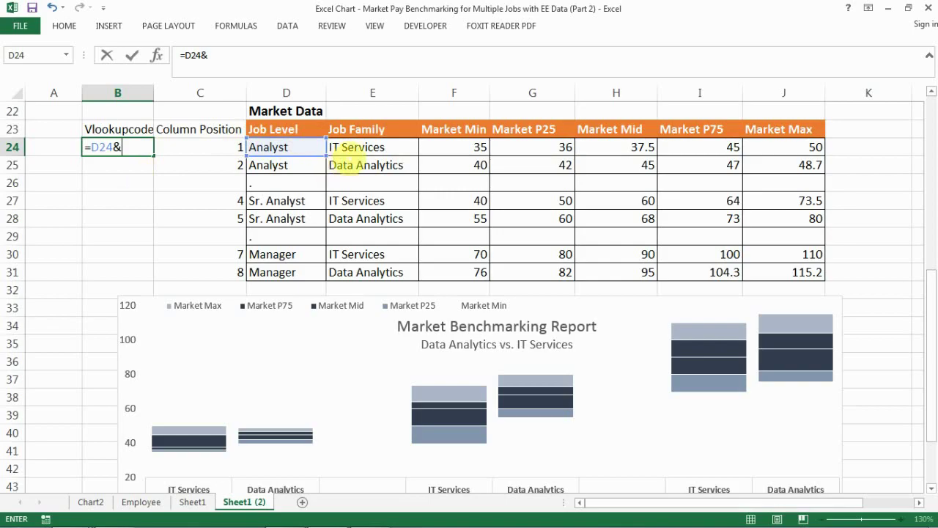
left_click(355, 144)
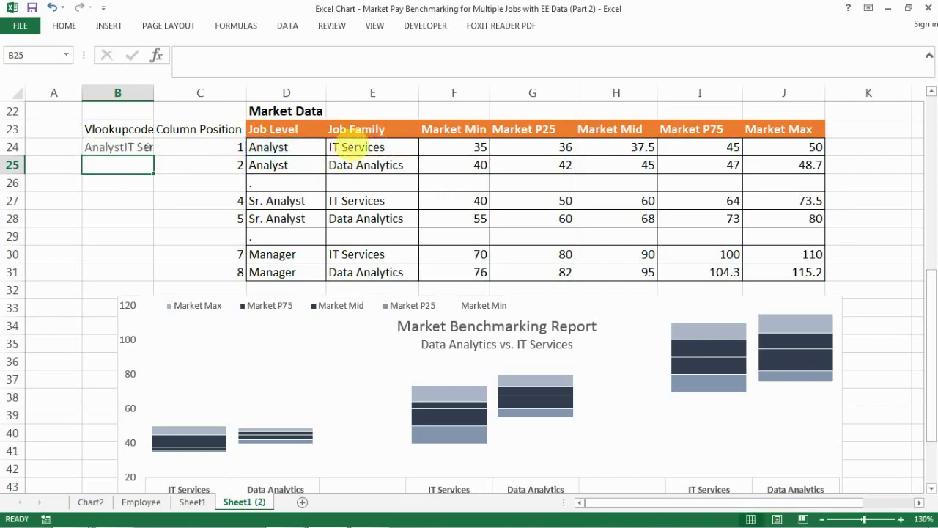
key("Up")
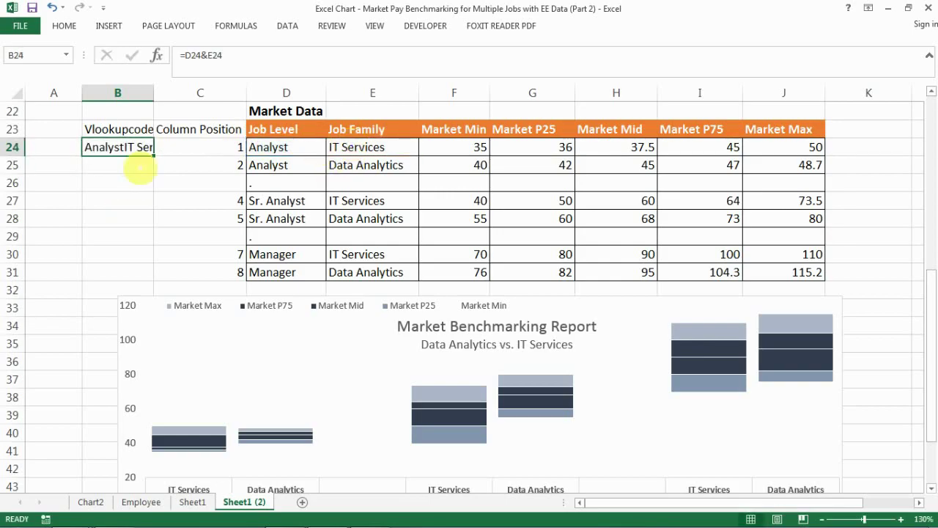
left_click_drag(150, 154, 153, 273)
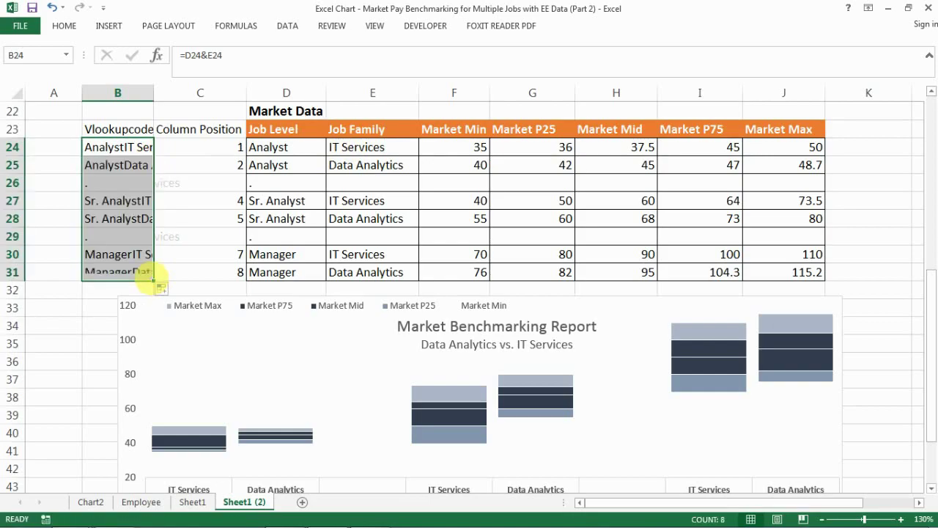
- Widen column B to fit the lookup codes and put a thick outline border around B23:C31
left_click_drag(154, 93, 202, 90)
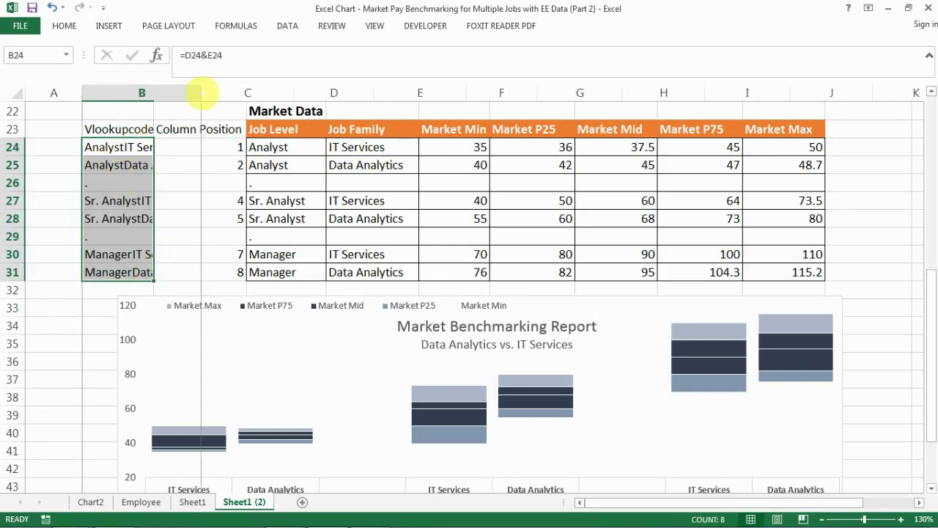
left_click(162, 147)
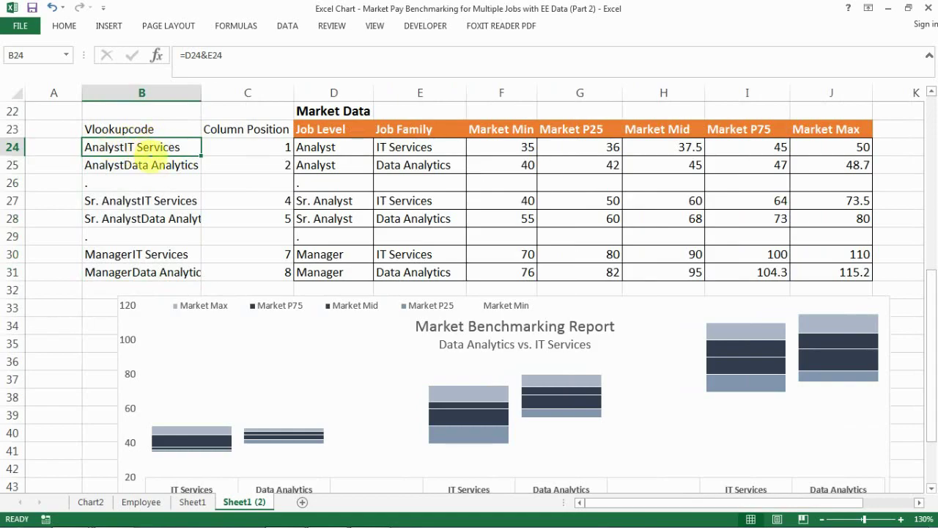
left_click_drag(139, 129, 247, 276)
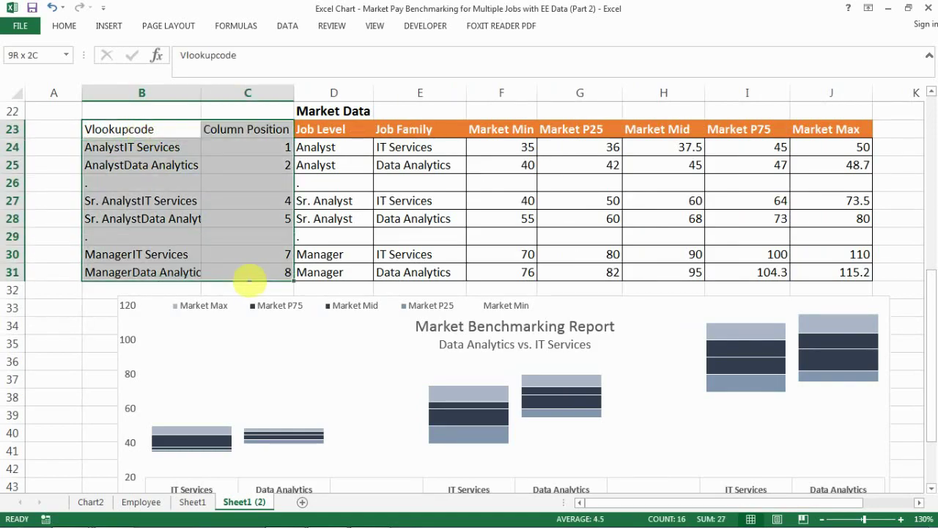
left_click(64, 26)
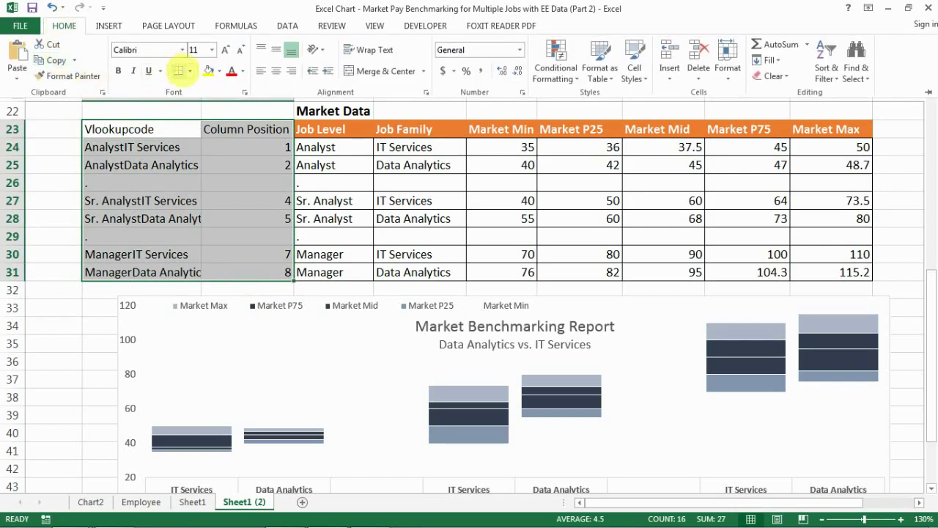
left_click(190, 71)
left_click(212, 204)
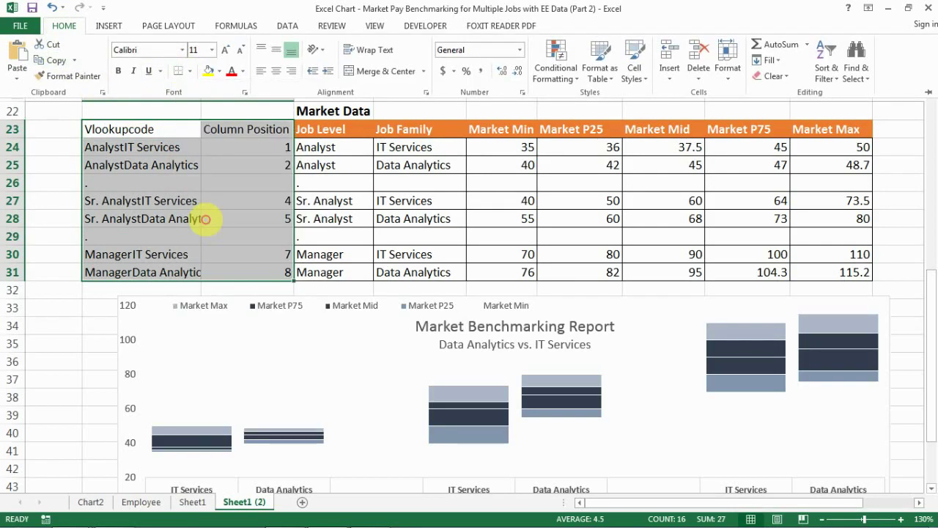
left_click(147, 184)
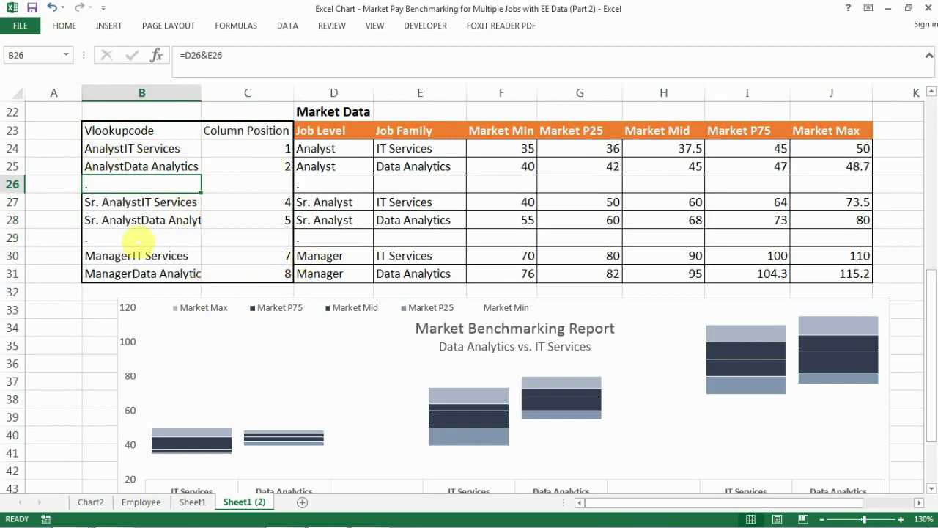
- Review the Employee sheet's job levels and the Data Analytics and IT Services blocks in the Job Family column
left_click(140, 503)
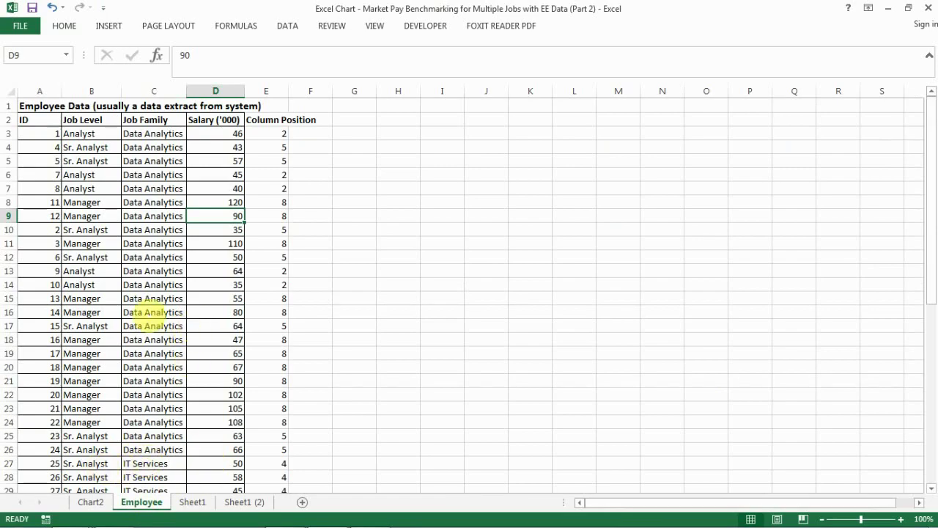
left_click(106, 336)
scroll(157, 360, "down", 2)
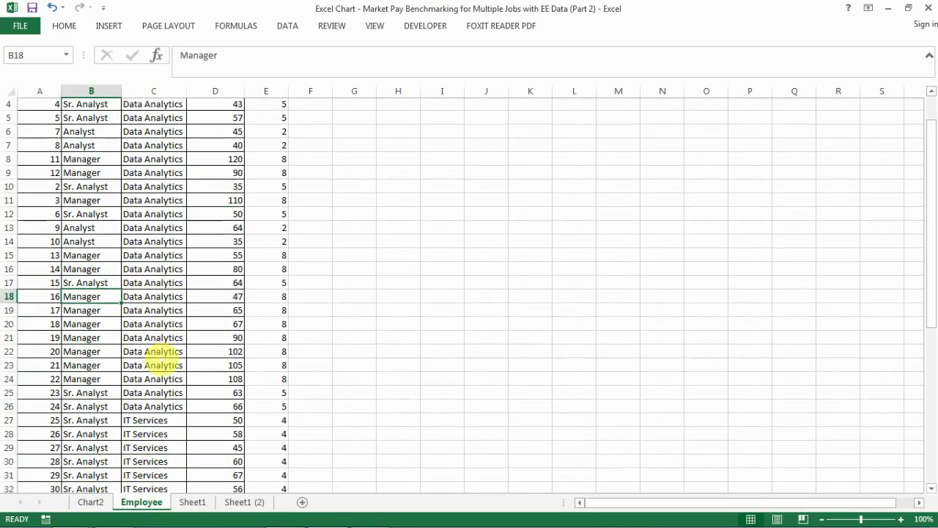
scroll(237, 442, "up", 2)
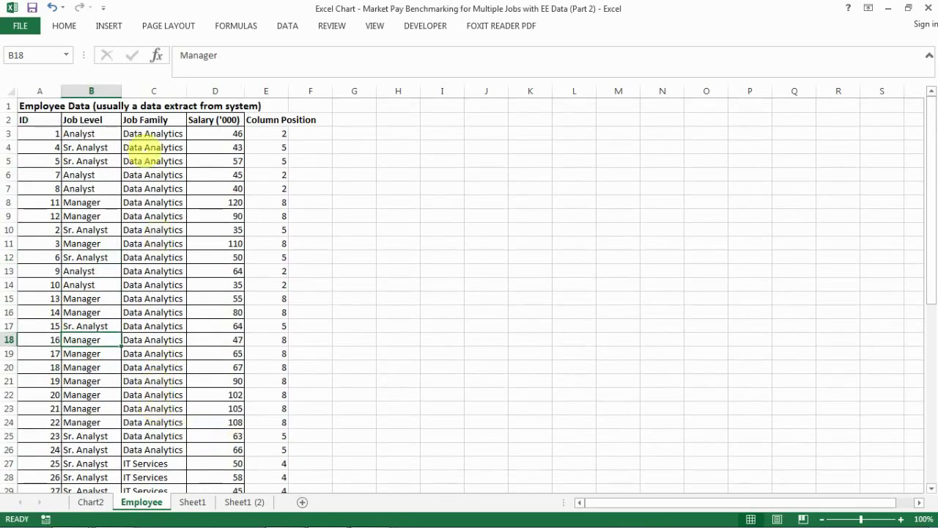
left_click(154, 91)
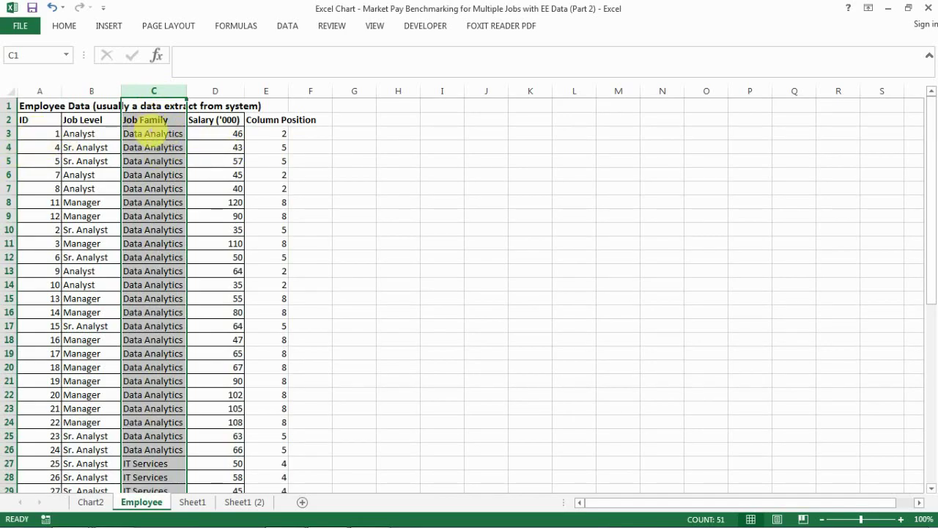
left_click_drag(152, 134, 155, 444)
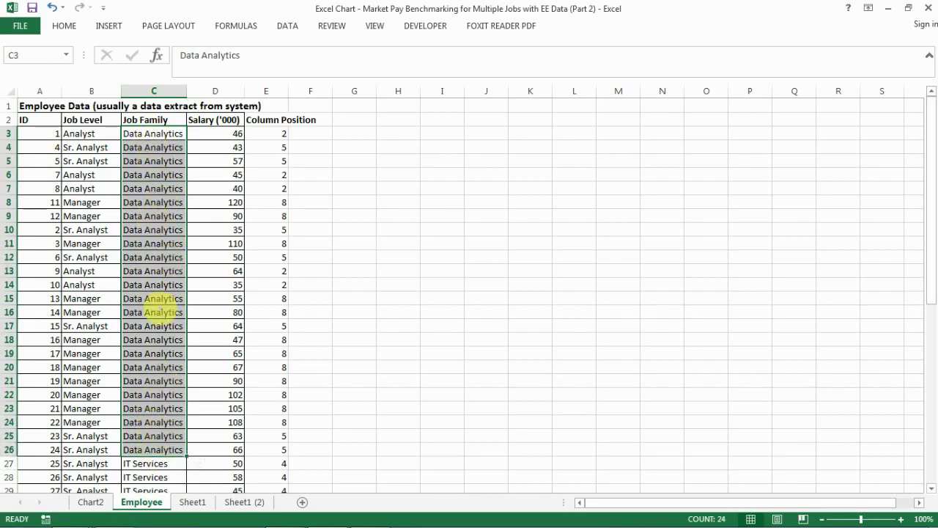
scroll(110, 291, "down", 1)
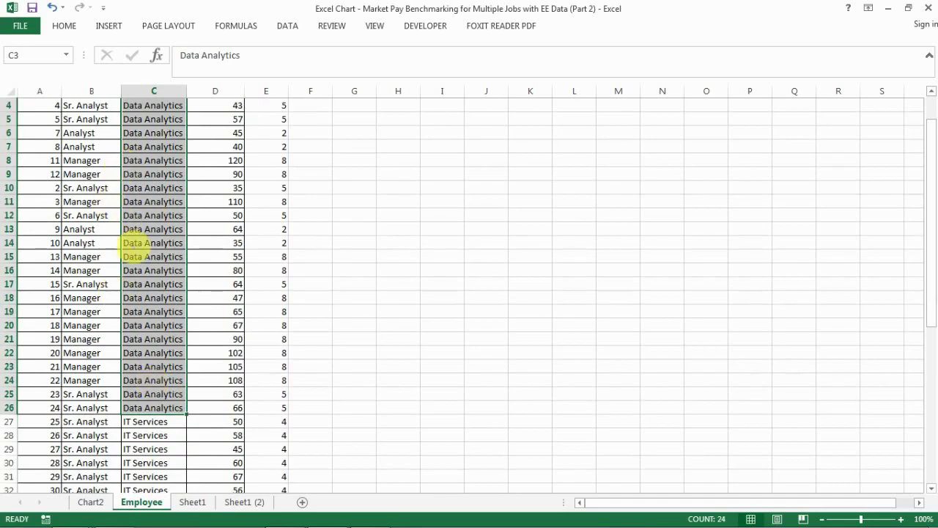
scroll(183, 240, "up", 1)
scroll(187, 293, "down", 6)
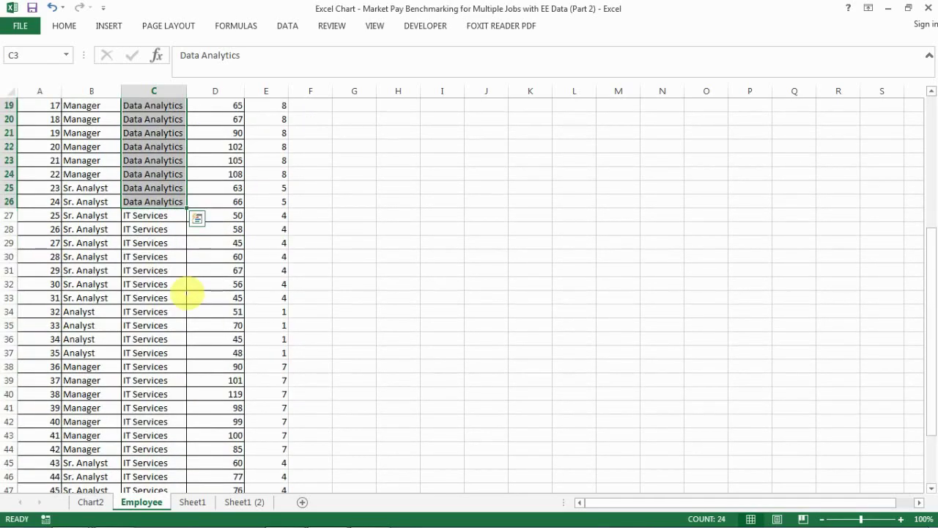
left_click(138, 215)
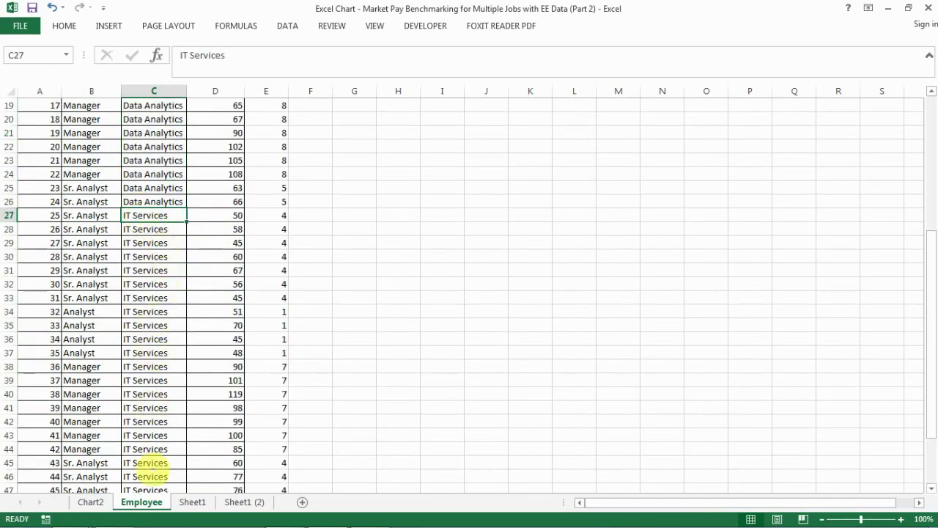
scroll(150, 451, "down", 3)
scroll(155, 433, "up", 9)
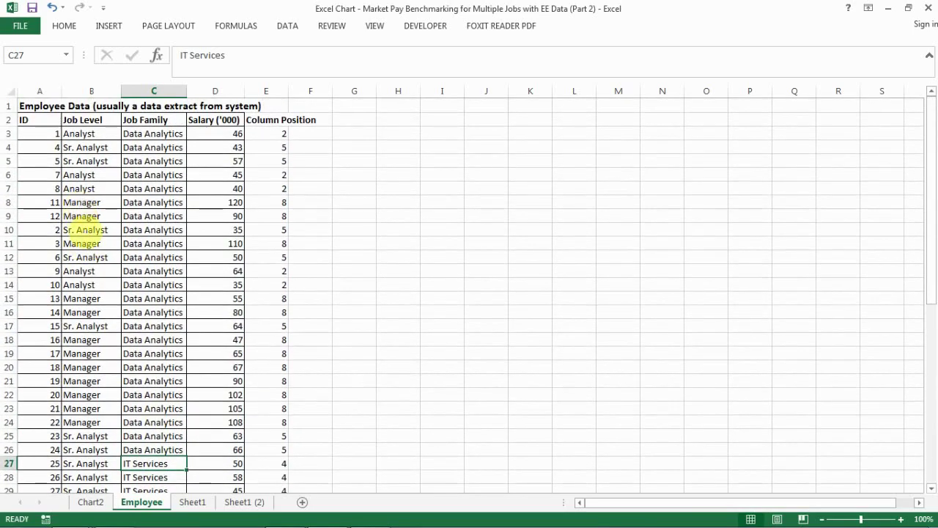
left_click(82, 133)
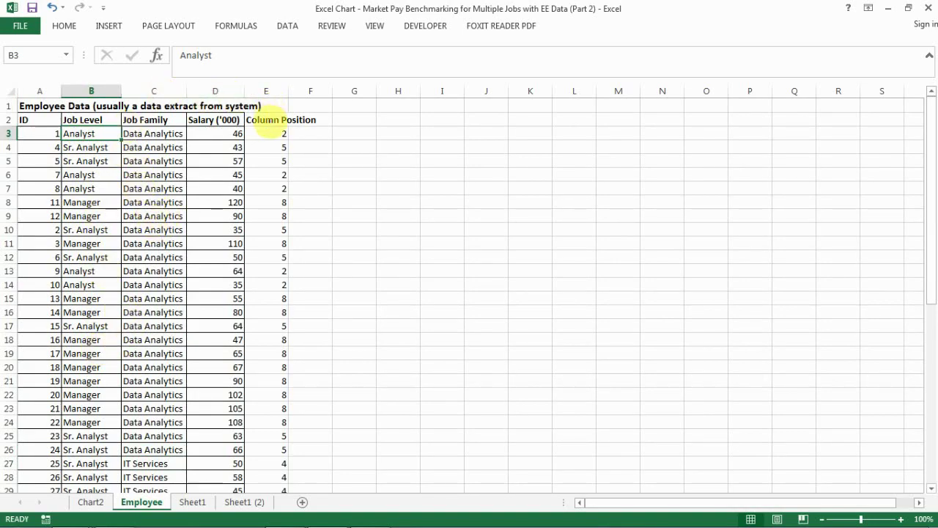
- Widen column E on the Employee sheet so the Column Position header fits
left_click(269, 122)
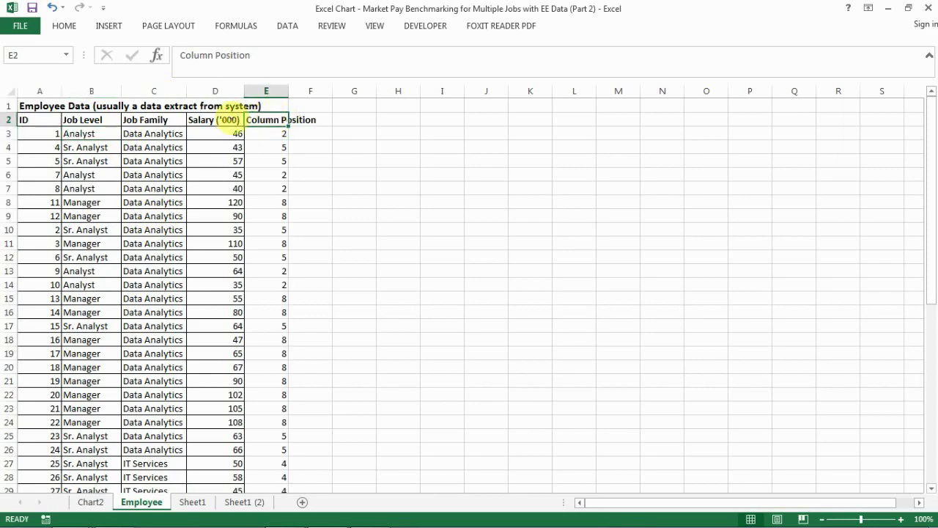
left_click_drag(288, 91, 328, 96)
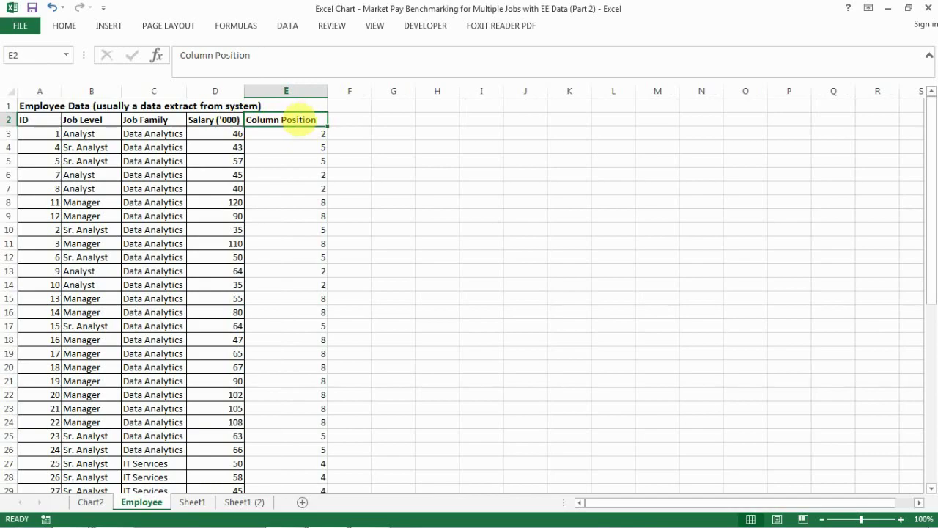
- Compare the employees' job level and job family with the column positions on Sheet1 (2) and the finished scatter chart on Sheet1
left_click(241, 501)
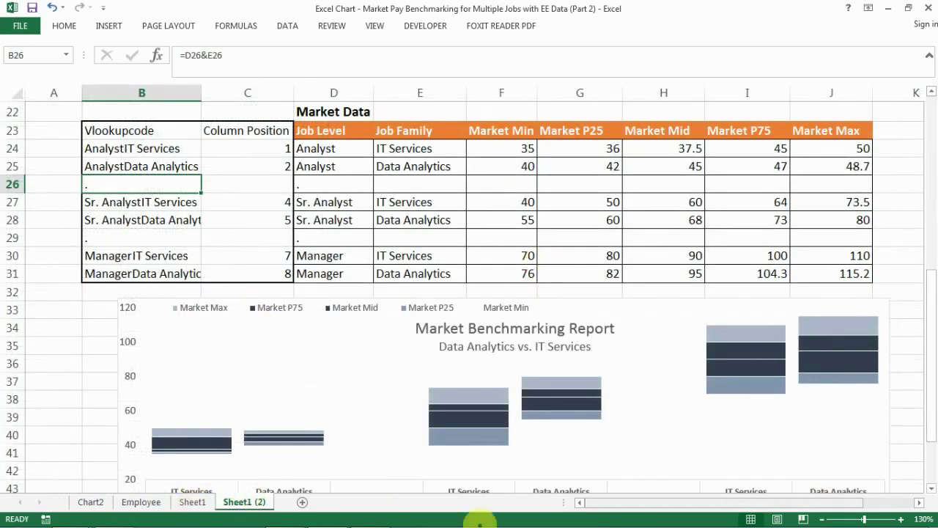
left_click(141, 502)
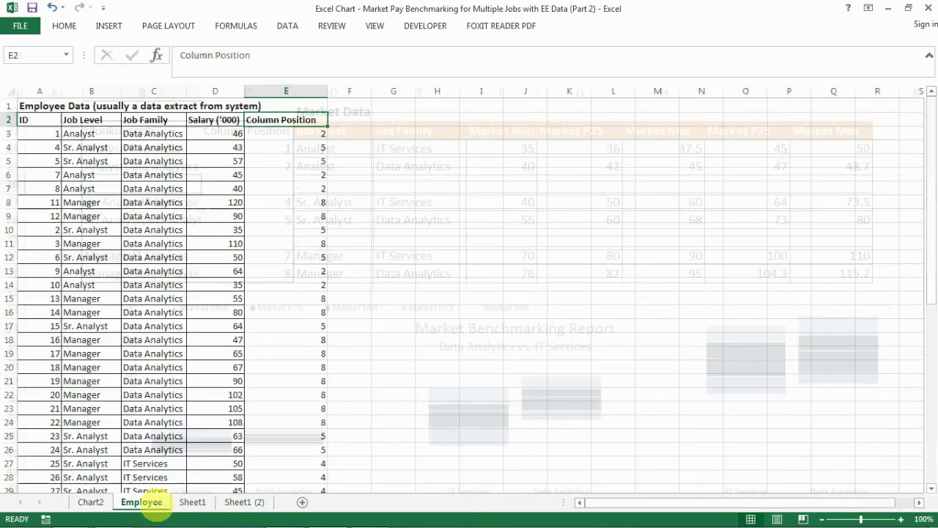
left_click(192, 502)
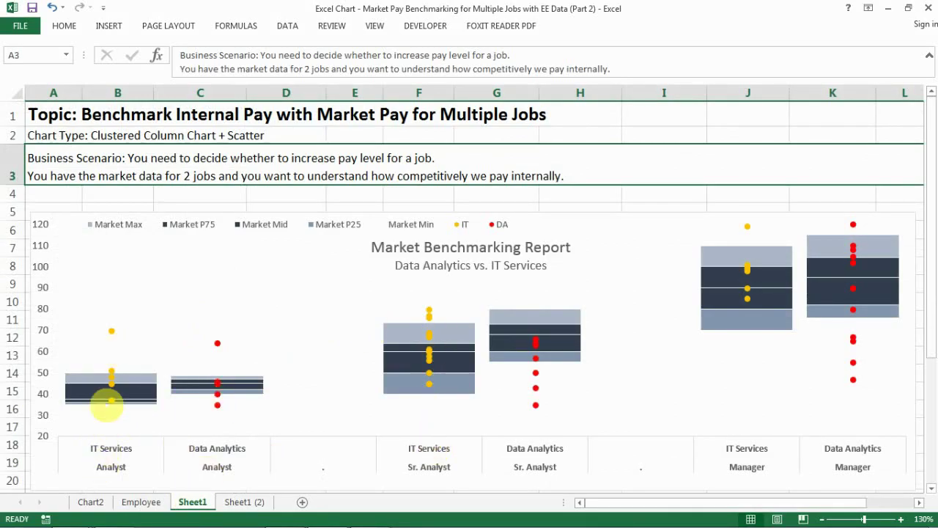
left_click(140, 502)
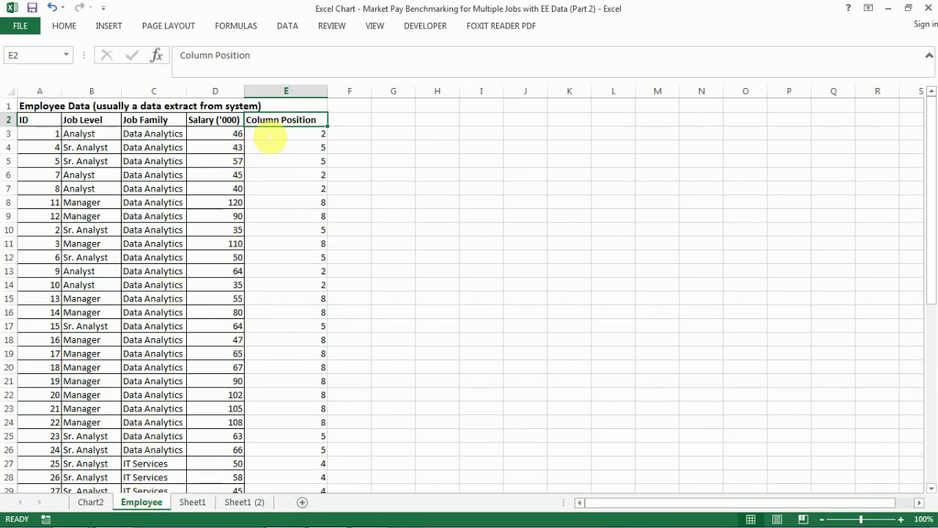
left_click(79, 134)
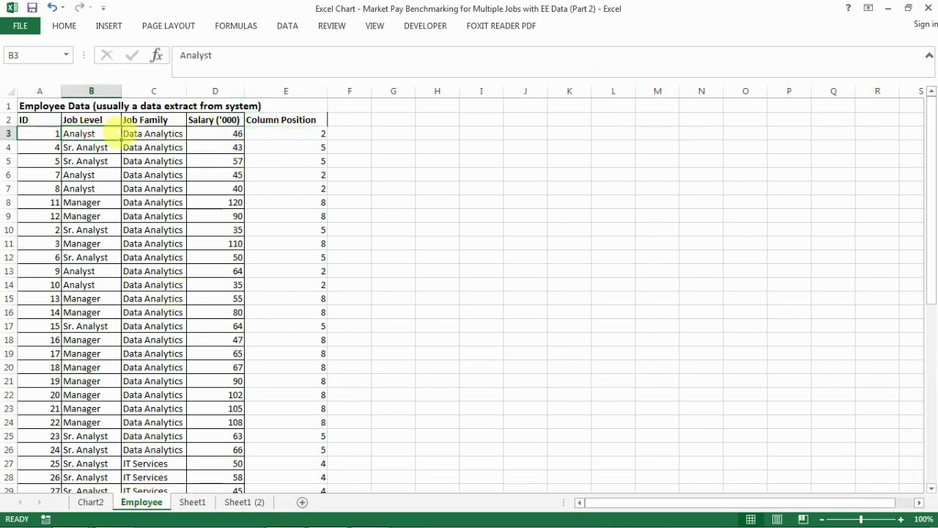
left_click(146, 134)
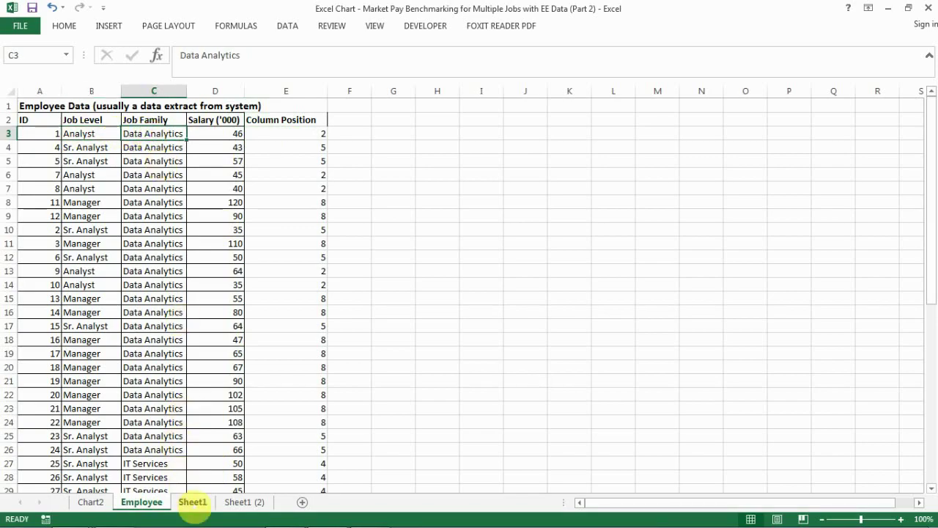
left_click(192, 501)
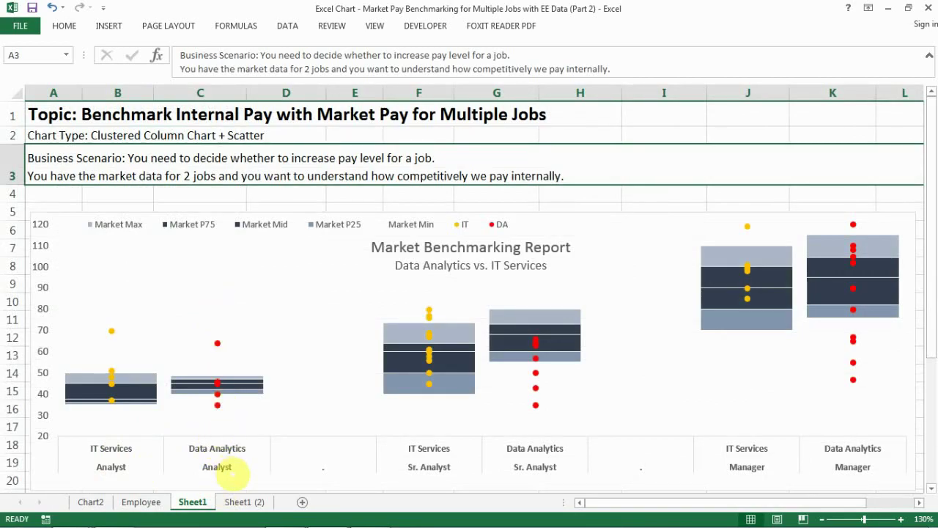
- Examine the existing VLOOKUP formula in E3 of the Employee sheet, leaving it unedited
left_click(147, 502)
left_click(272, 135)
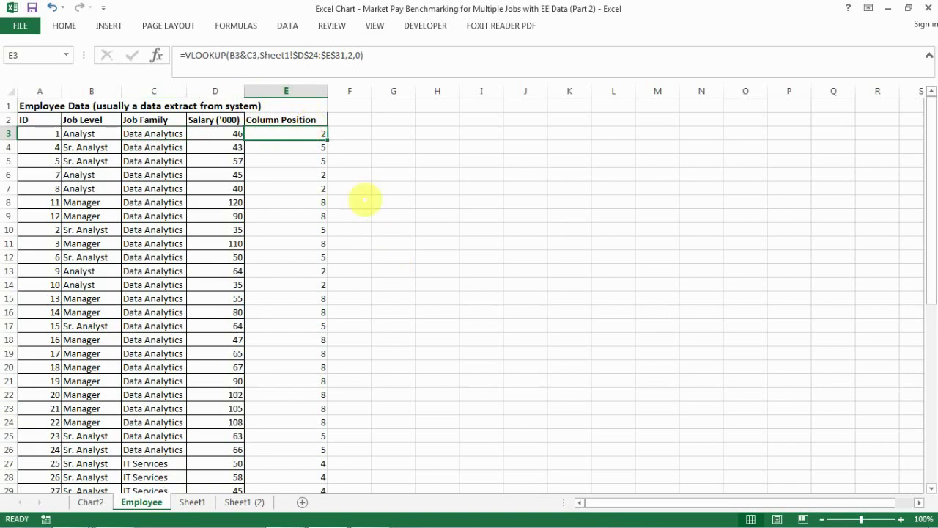
left_click_drag(180, 55, 377, 57)
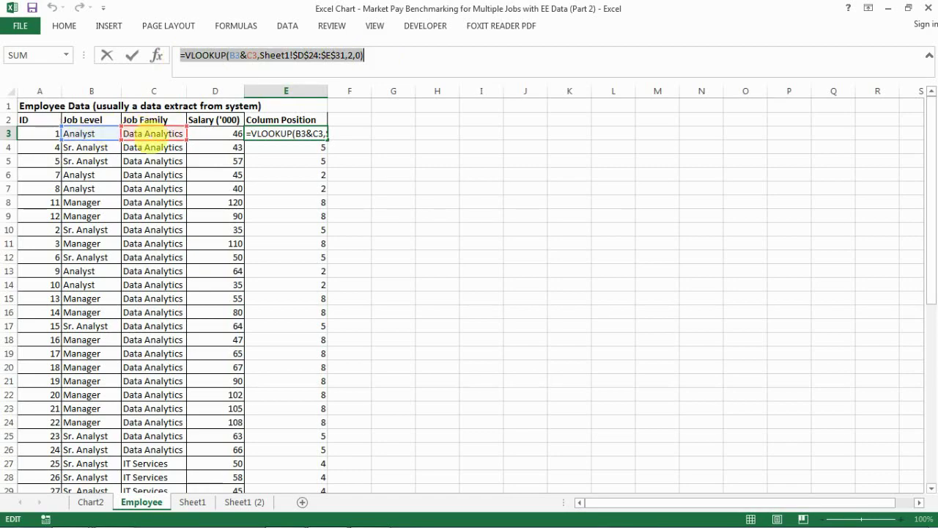
key("Escape")
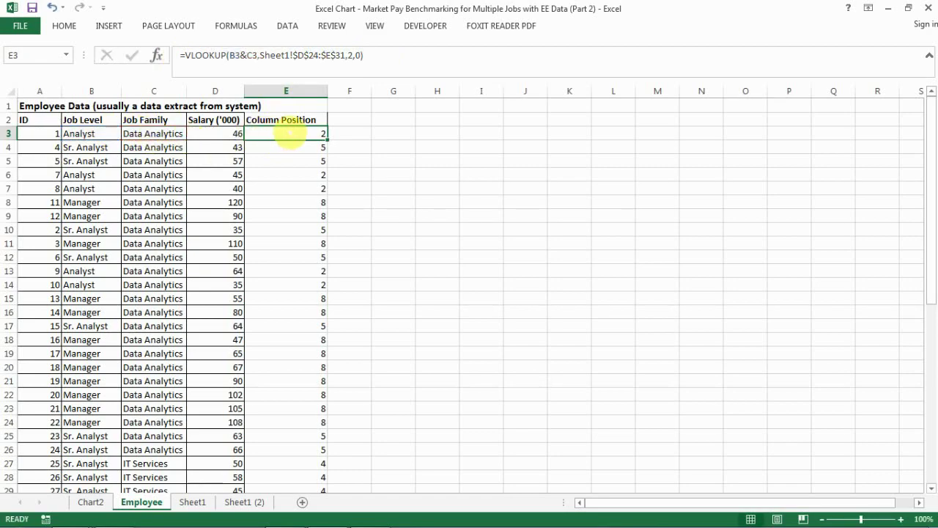
- Start a new VLOOKUP formula in E3 of the Employee sheet, using B3&C3 as the lookup value
type("=b")
key("BackSpace")
type("vlooku")
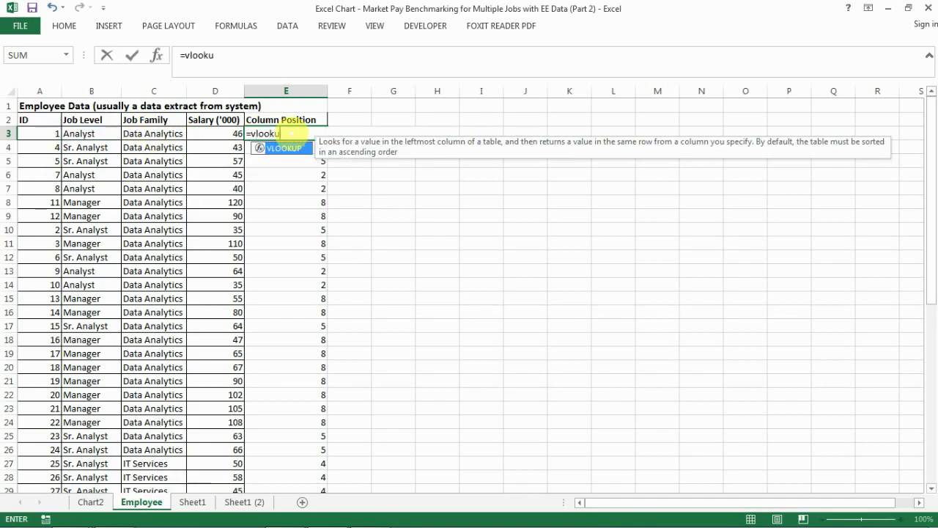
type("p(")
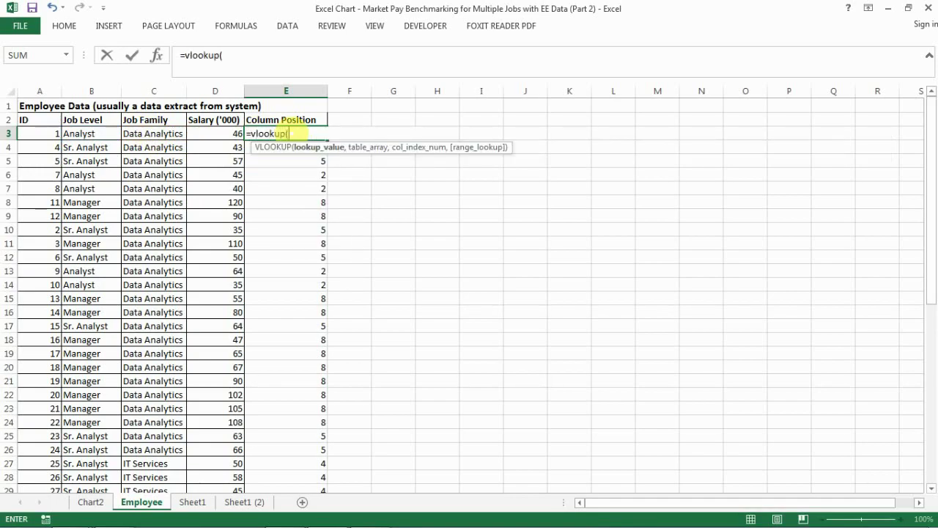
left_click(102, 133)
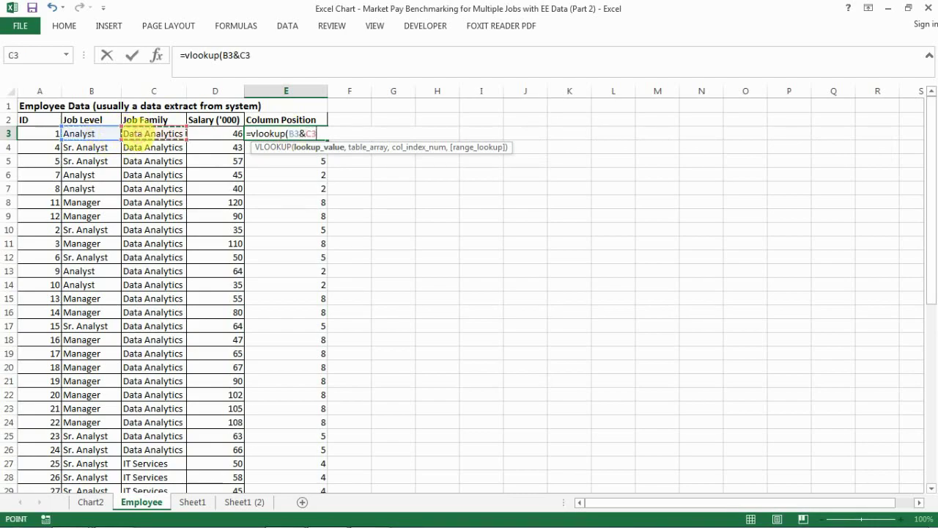
type(",")
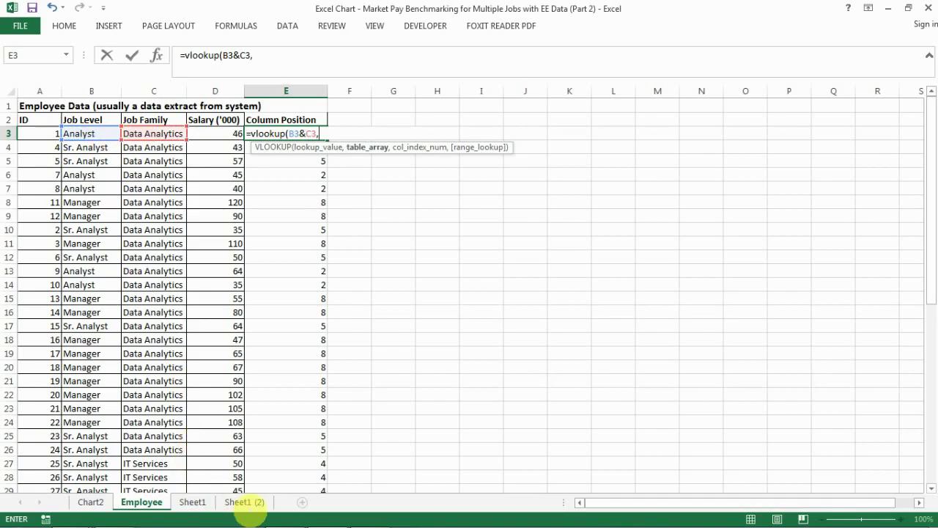
- Complete the VLOOKUP with absolute table range 'Sheet1 (2)'!$B$23:$C$31, column index 2 and match 0, and fill it down the Column Position column
left_click(246, 501)
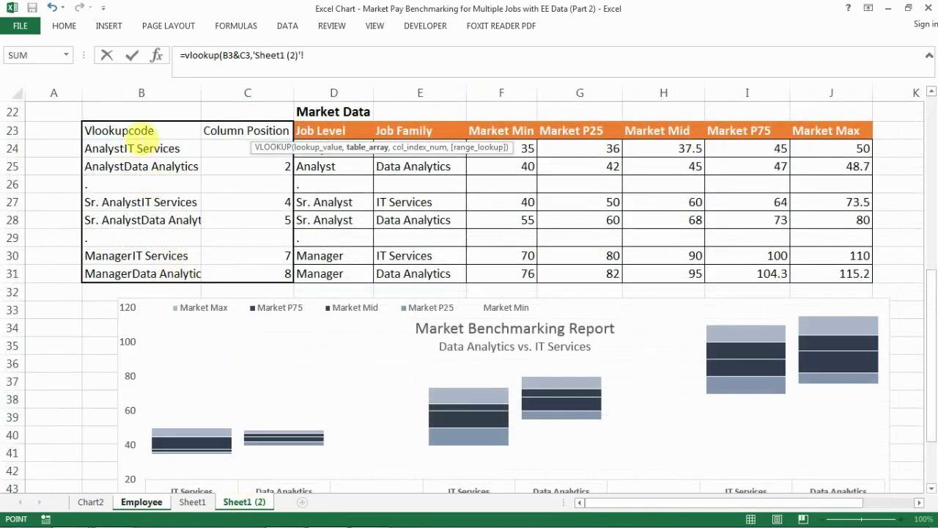
left_click_drag(149, 130, 269, 276)
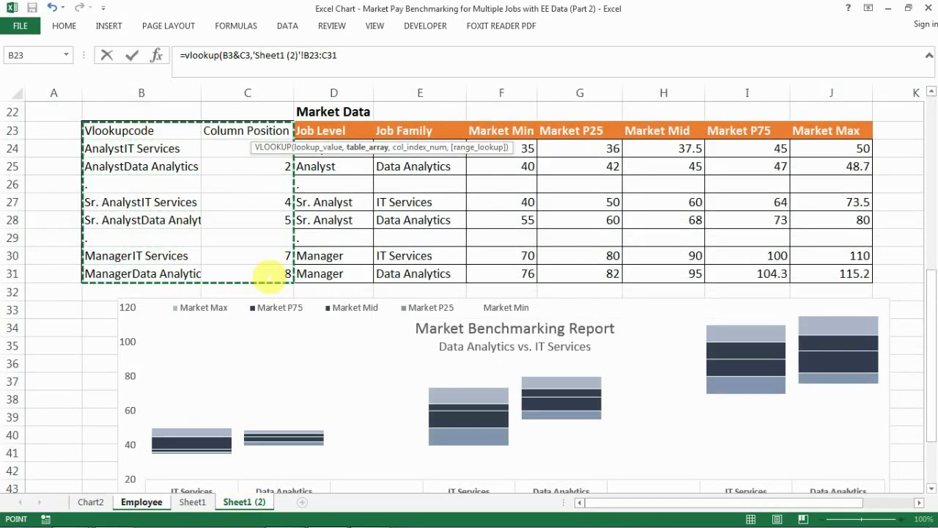
key("F4")
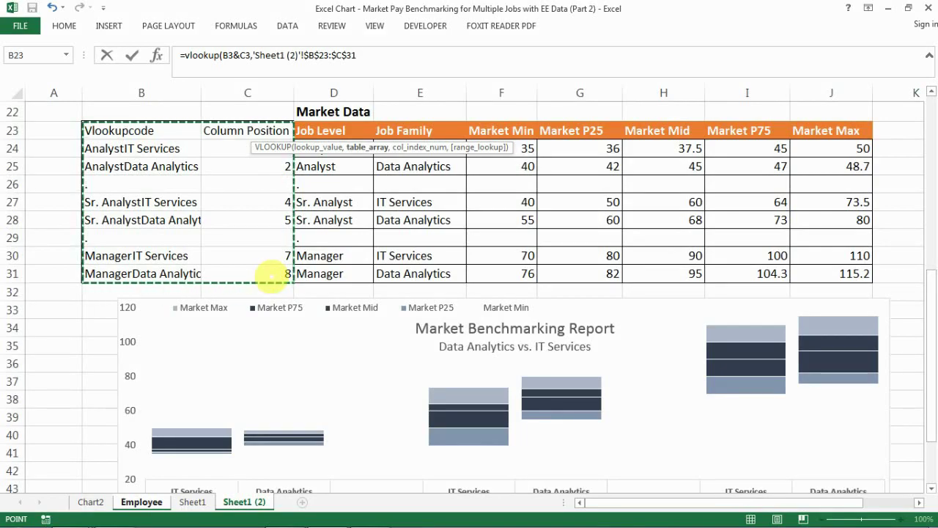
type(",")
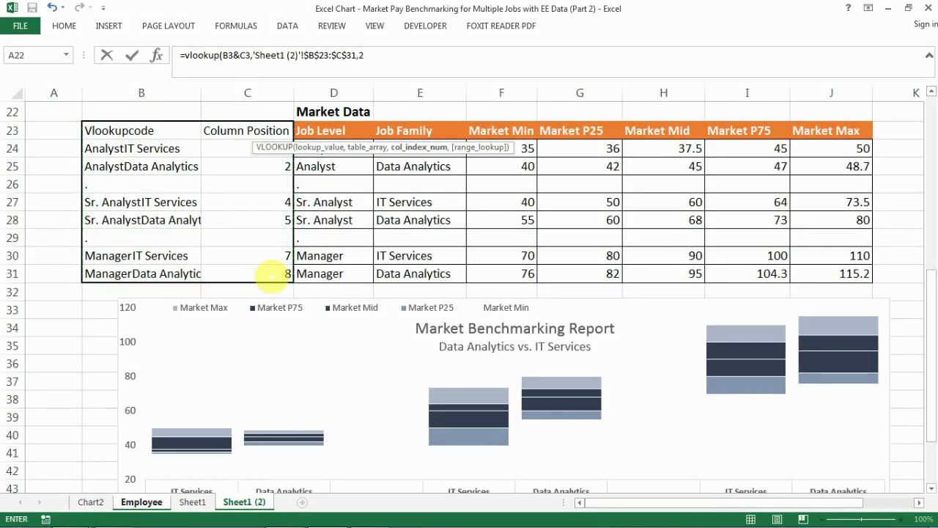
type("2,")
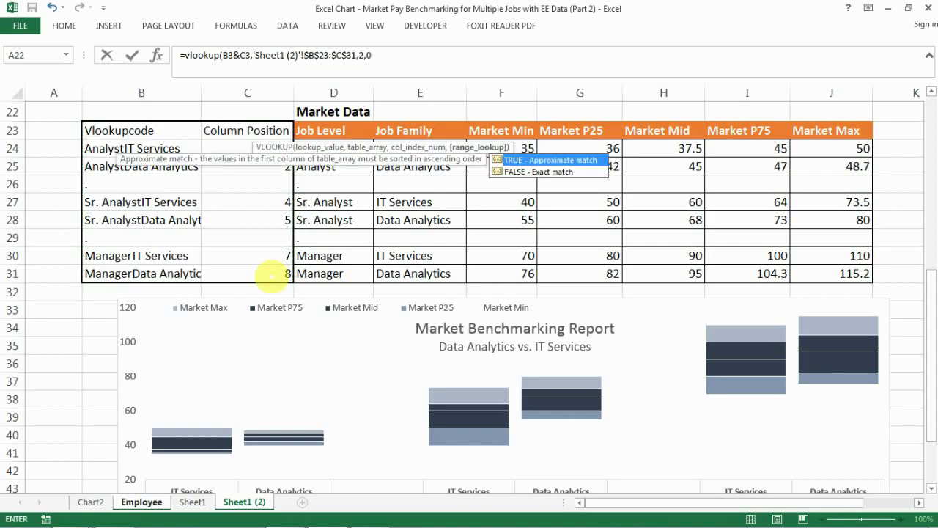
type("0)")
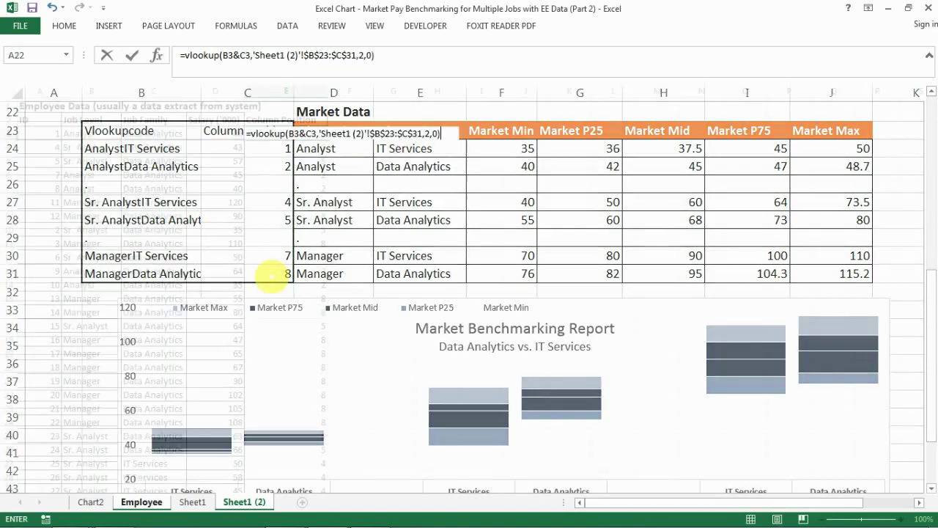
key("Return")
key("Up")
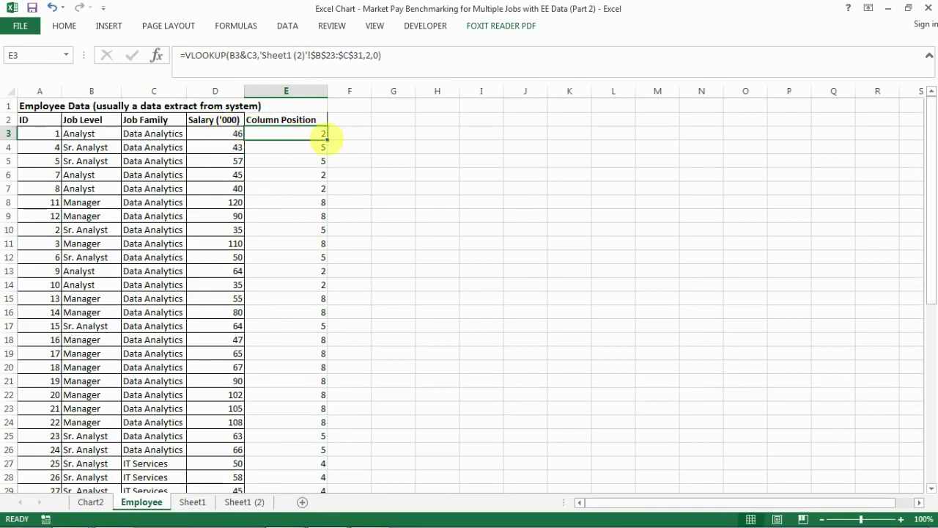
double_click(327, 139)
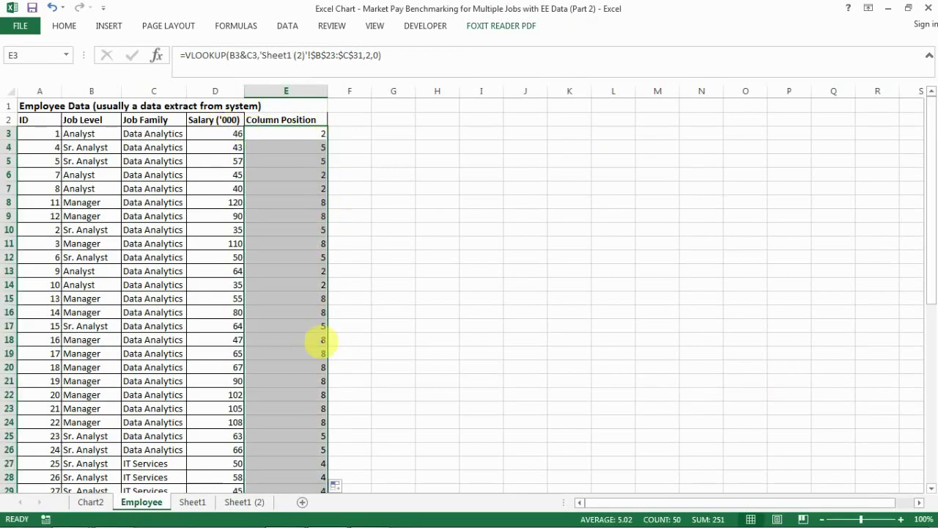
left_click(308, 132)
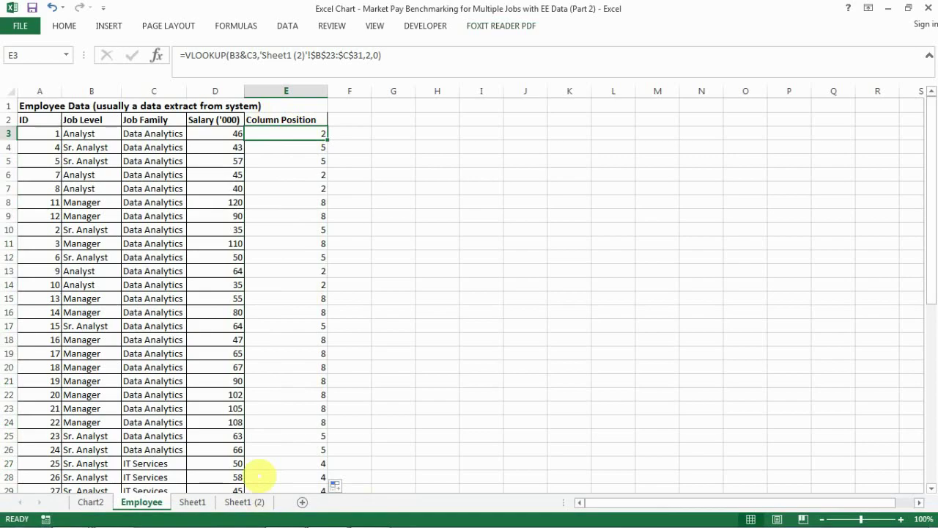
- Move the Market Benchmarking Report chart on Sheet1 (2) to the top of the sheet and enlarge it to about columns A–J, rows 1–19
left_click(241, 501)
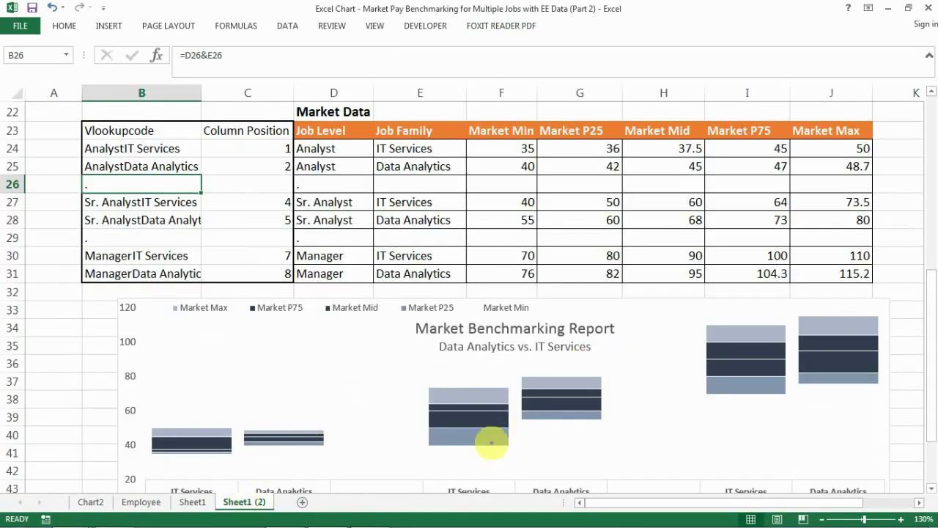
right_click(392, 401)
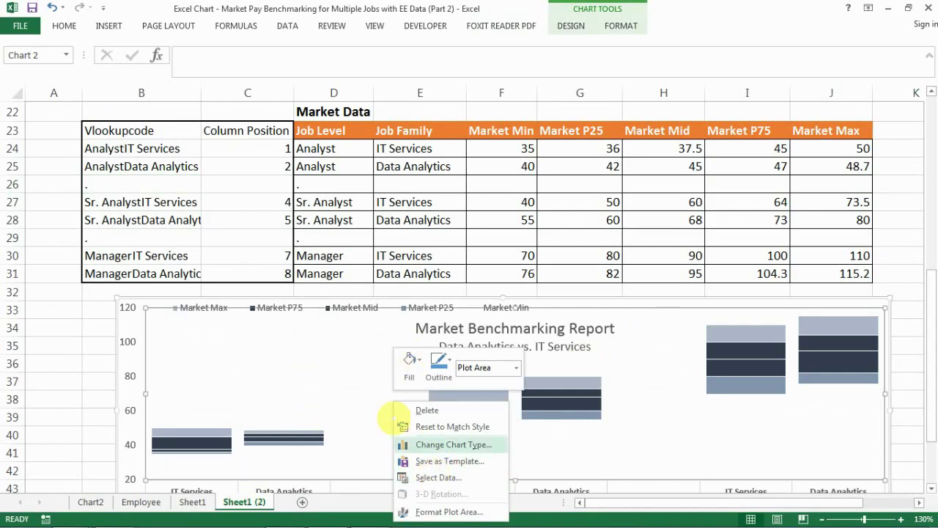
left_click(98, 335)
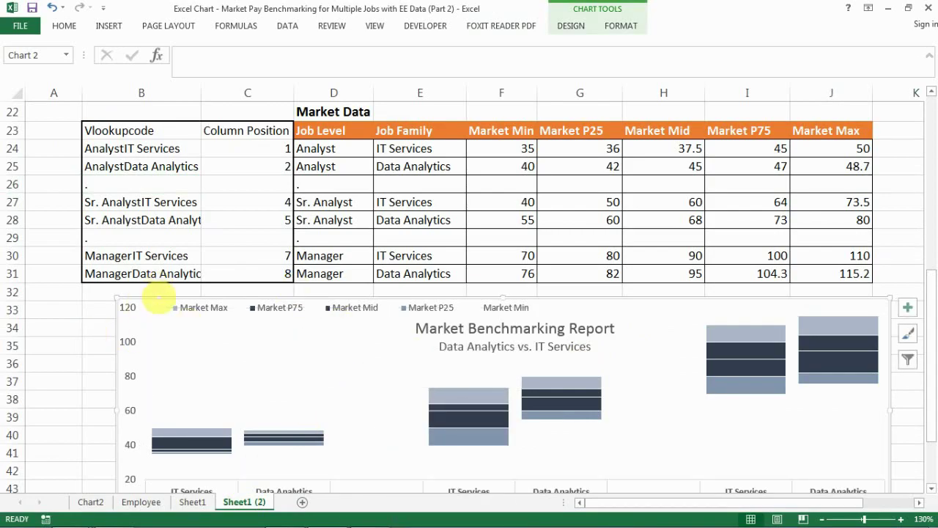
left_click_drag(157, 294, 92, 105)
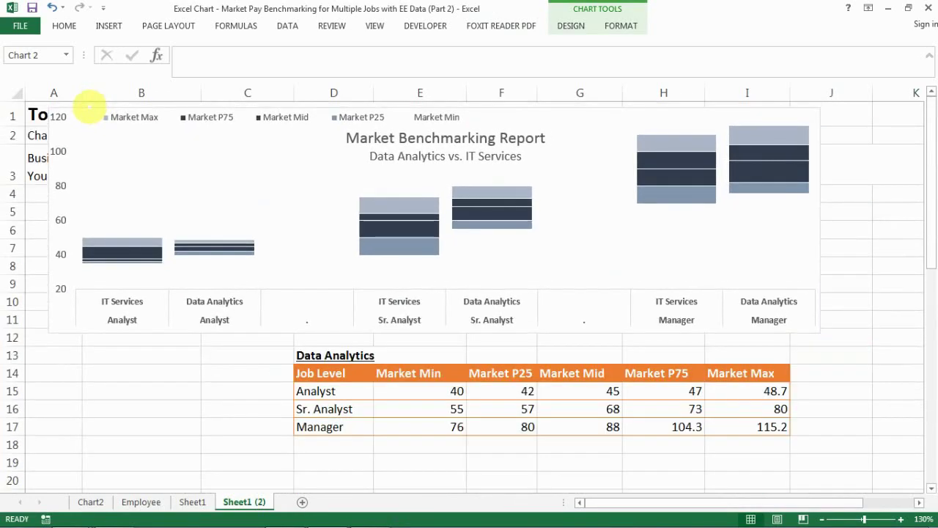
left_click_drag(821, 331, 895, 446)
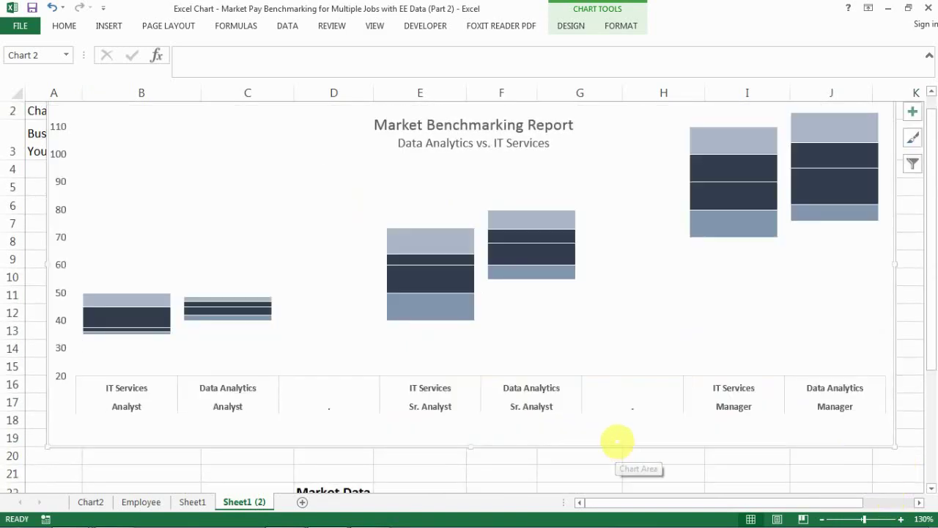
scroll(618, 441, "up", 1)
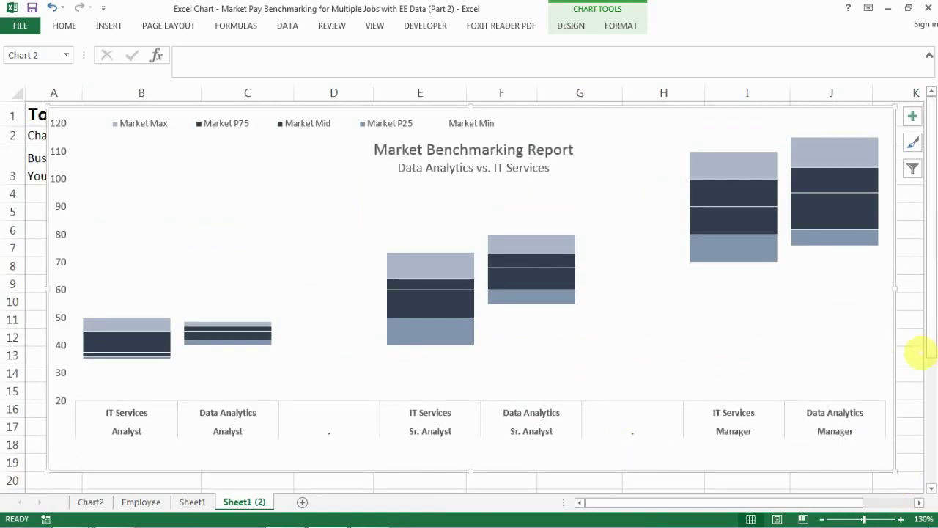
left_click(920, 354)
- Add a chart data series named IT Services with the salaries in Employee!$D$27:$D$52 as its values
left_click(363, 222)
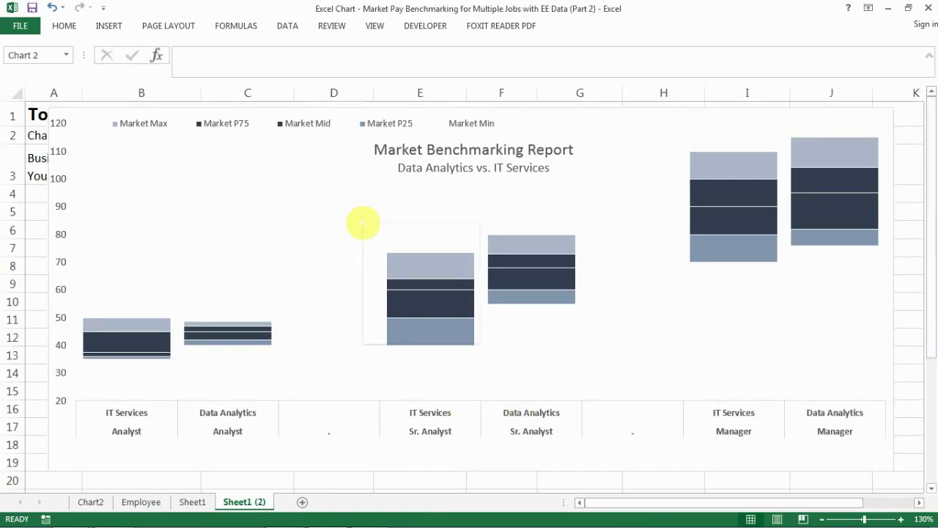
right_click(363, 222)
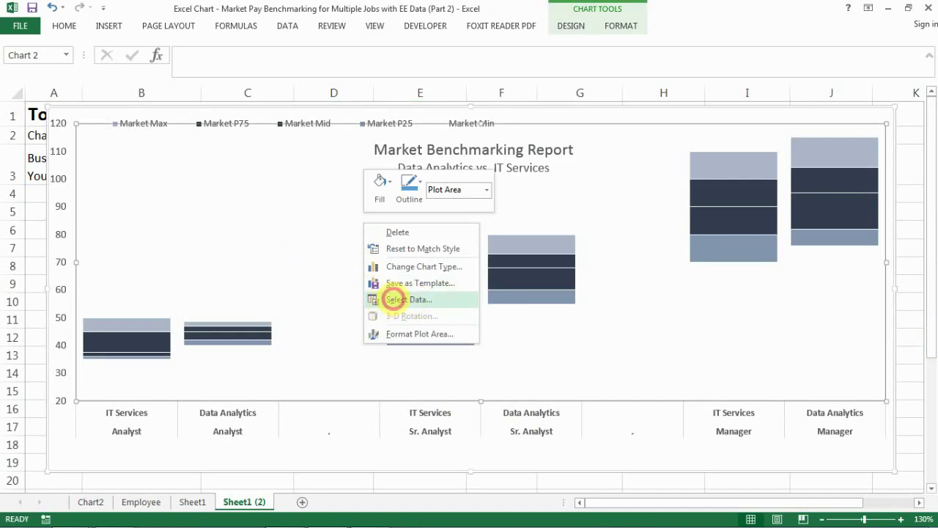
left_click(402, 300)
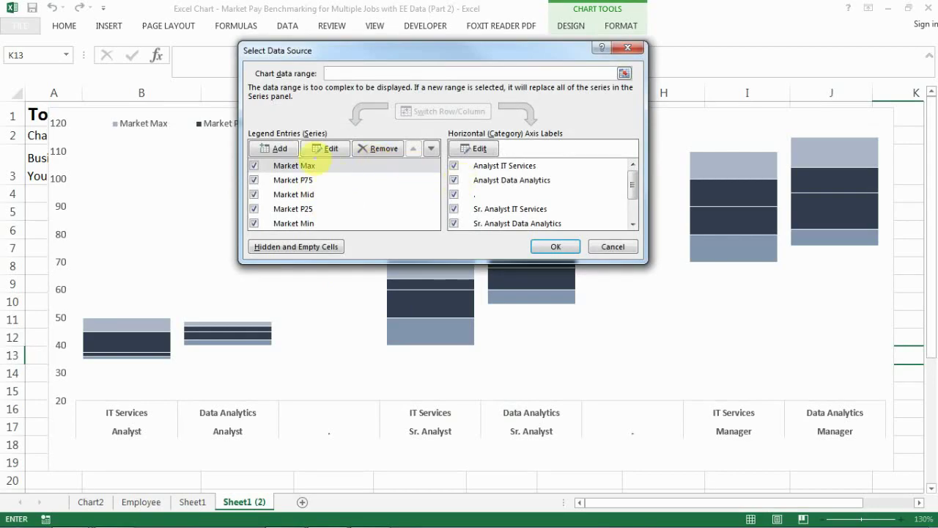
left_click(274, 147)
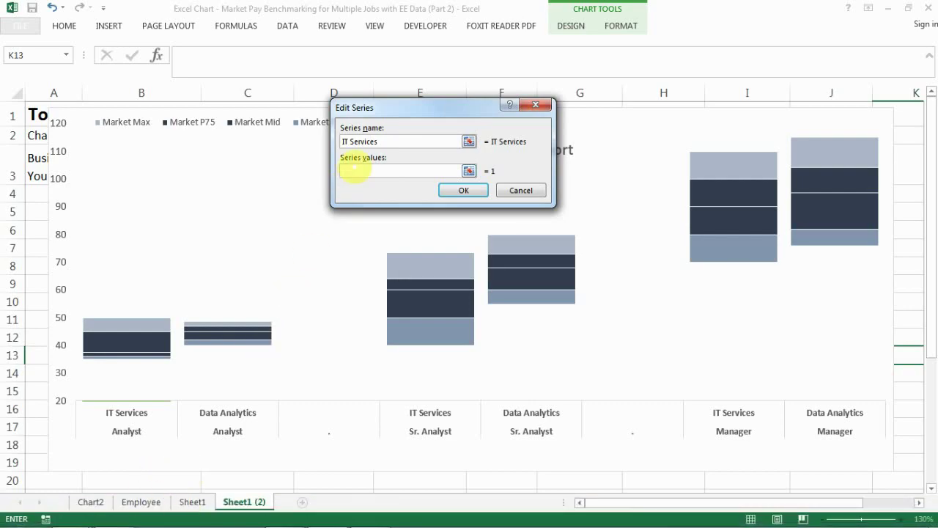
left_click(139, 503)
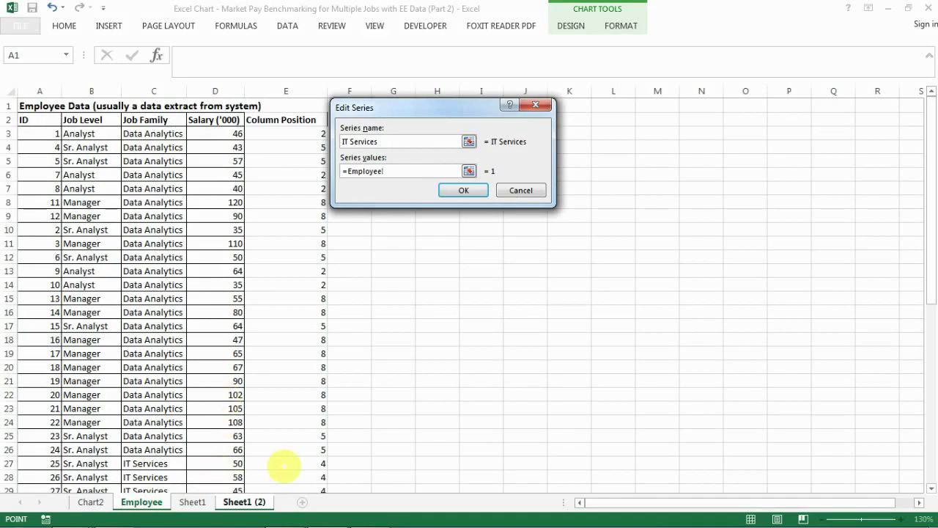
left_click_drag(929, 288, 931, 427)
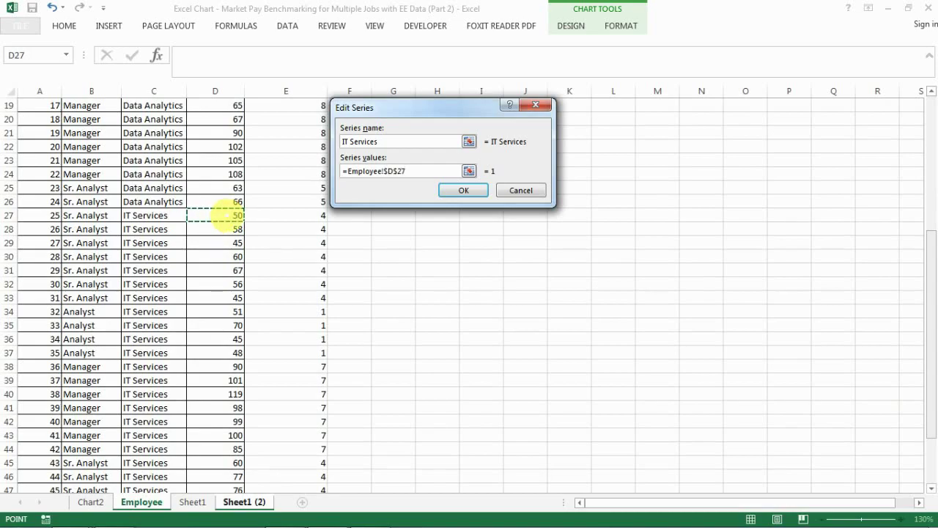
left_click_drag(220, 214, 224, 465)
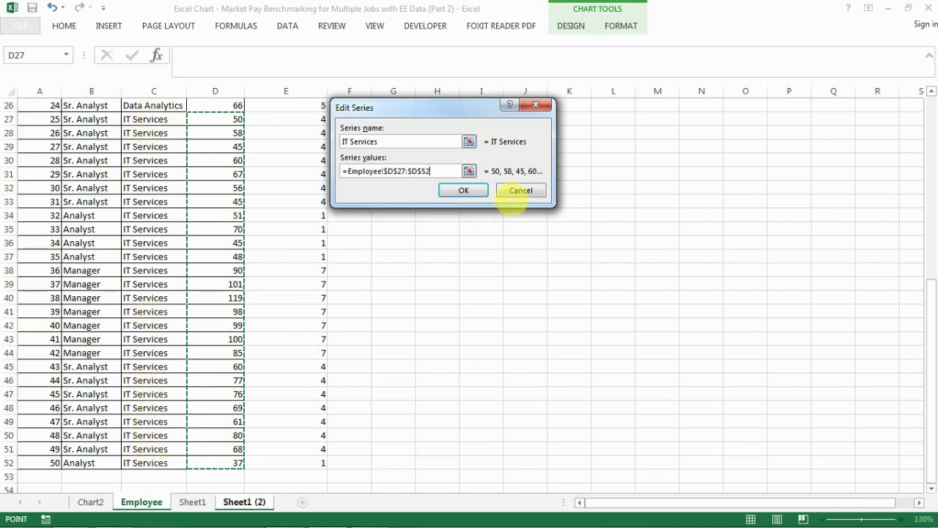
left_click(456, 190)
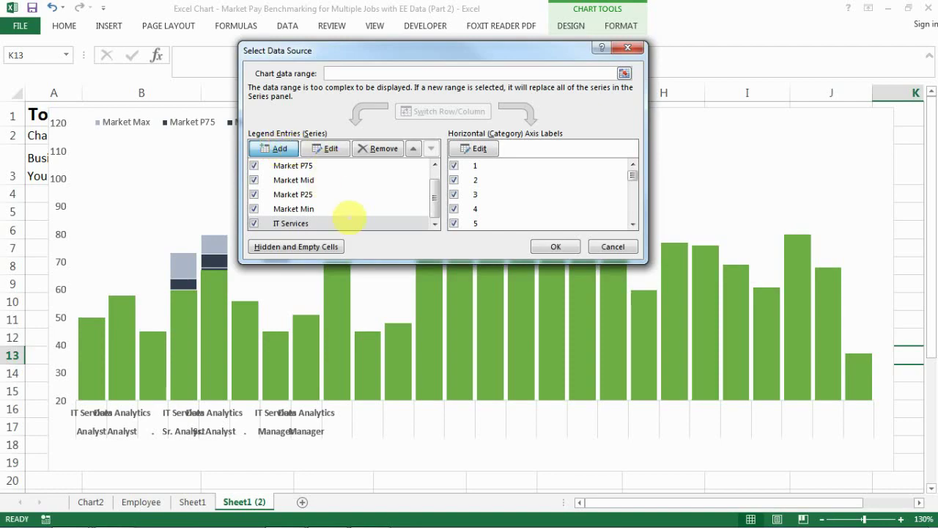
- Add a second data series named Data Analytics with the salaries in Employee!$D$3:$D$26, and accept the chart's data source changes
left_click(281, 150)
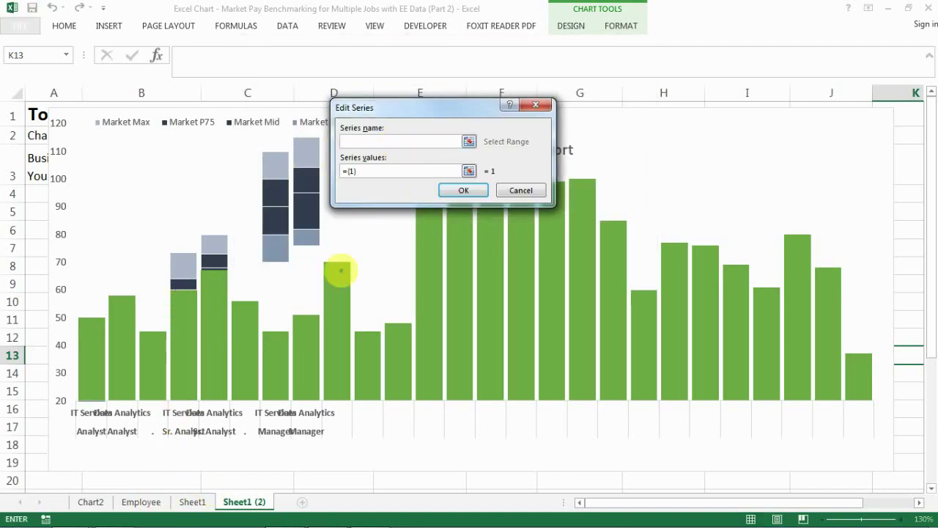
type("Data Analytics")
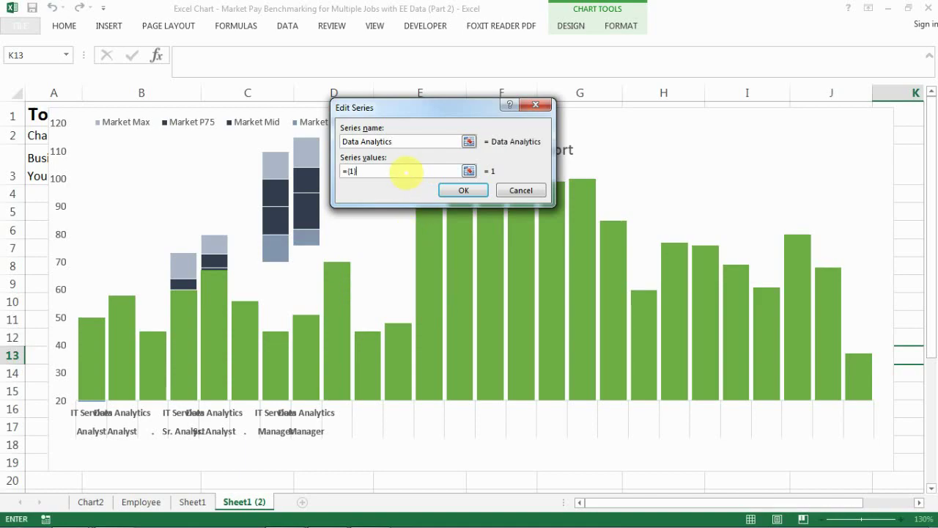
key("BackSpace")
key("BackSpace")
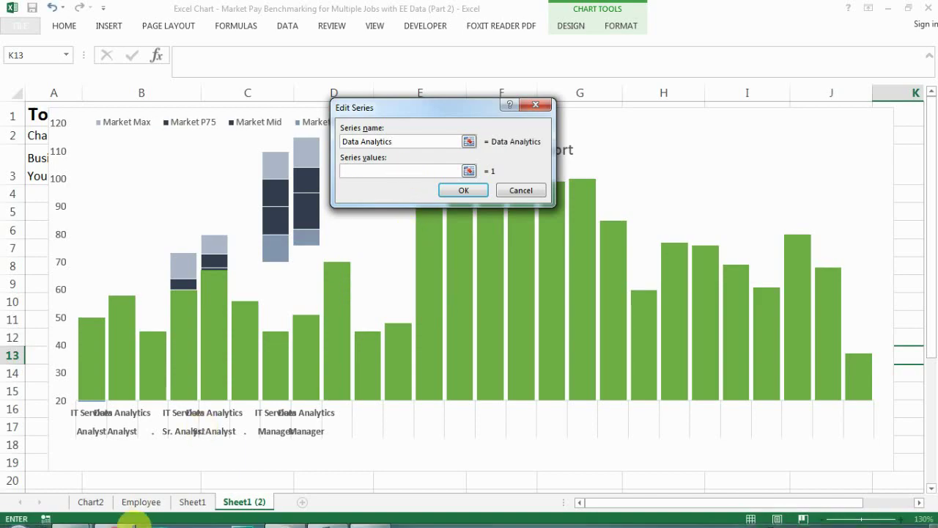
mouse_move(137, 498)
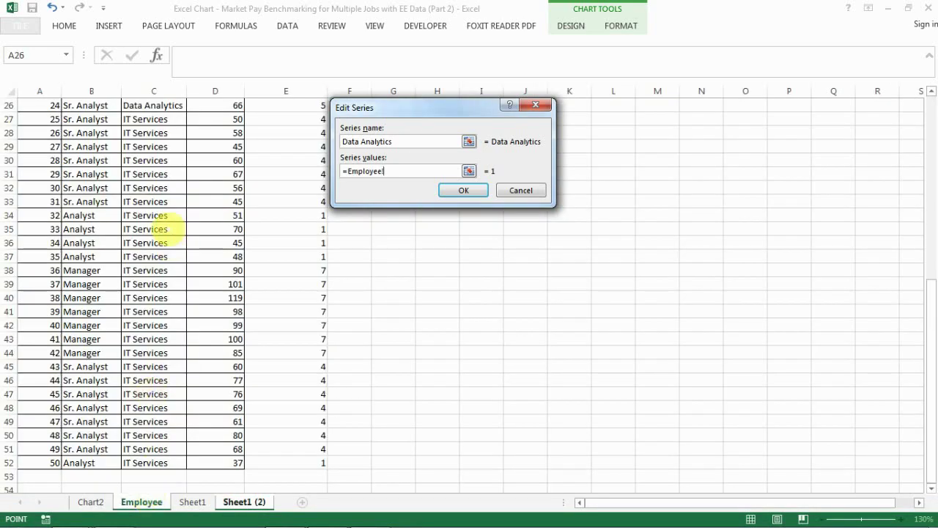
left_click_drag(928, 325, 931, 95)
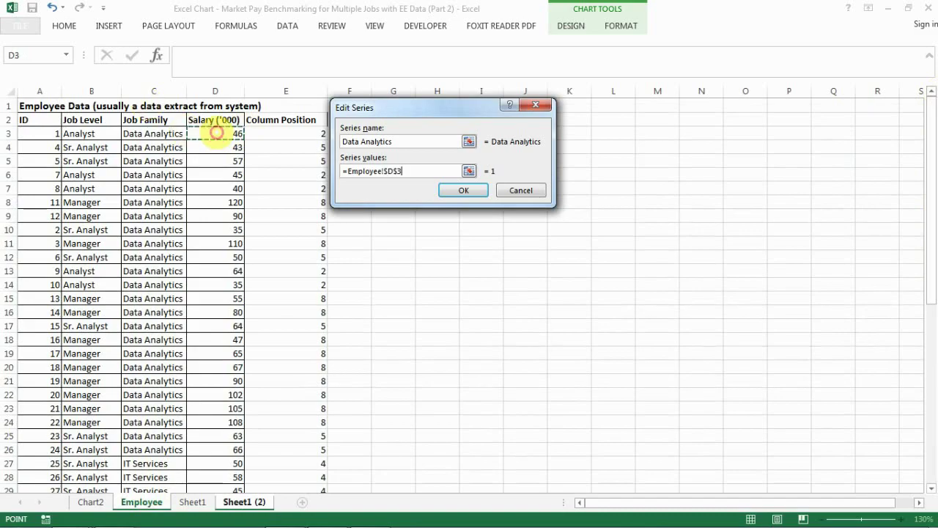
left_click_drag(217, 132, 211, 449)
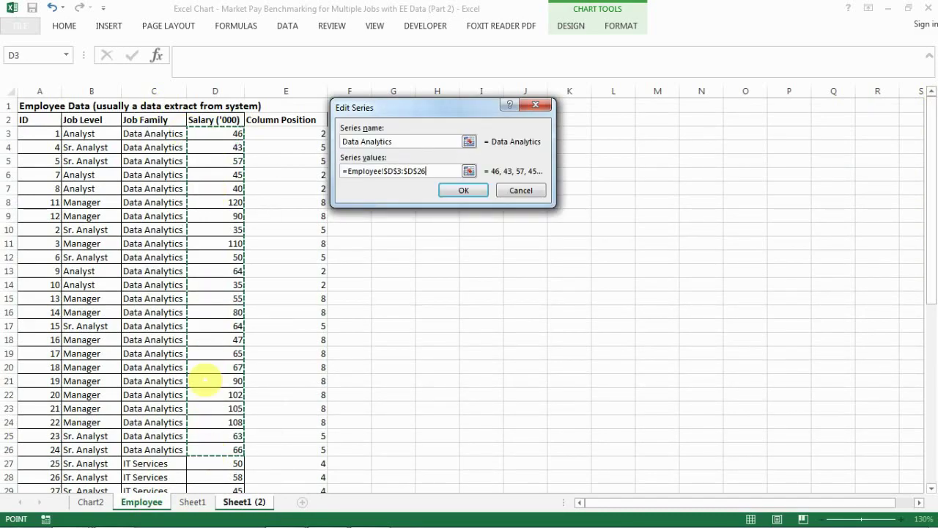
left_click(455, 192)
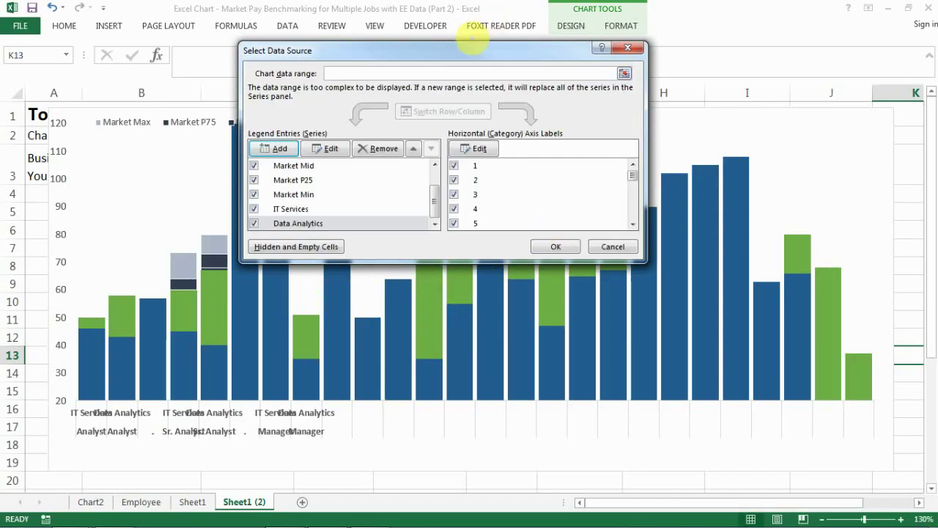
left_click_drag(473, 46, 470, 67)
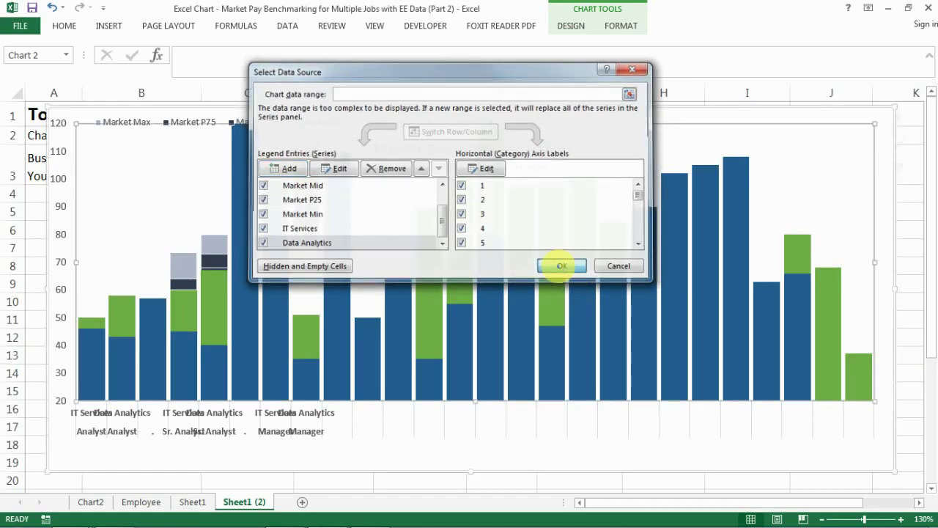
- Change the Market Benchmarking Report chart to a Combo type and set the Market Min series to Clustered Column
left_click(563, 266)
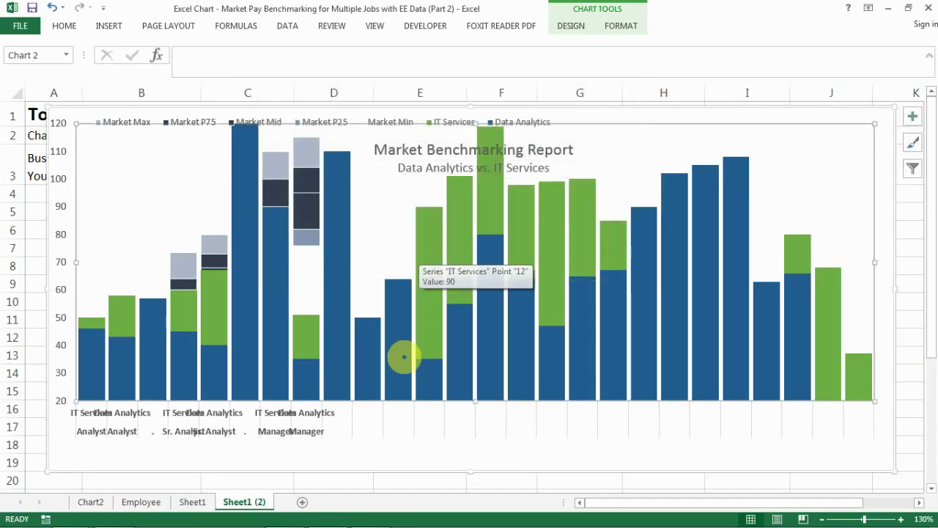
left_click(463, 453)
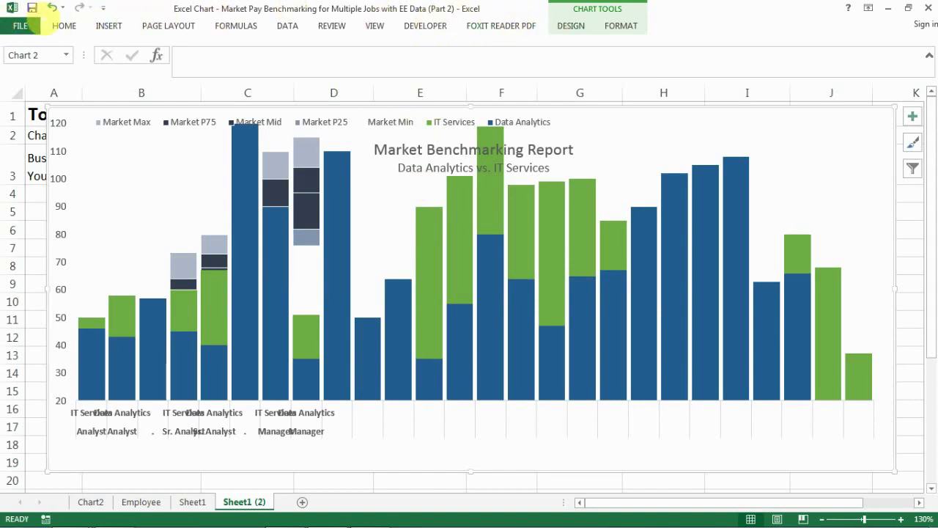
left_click(571, 27)
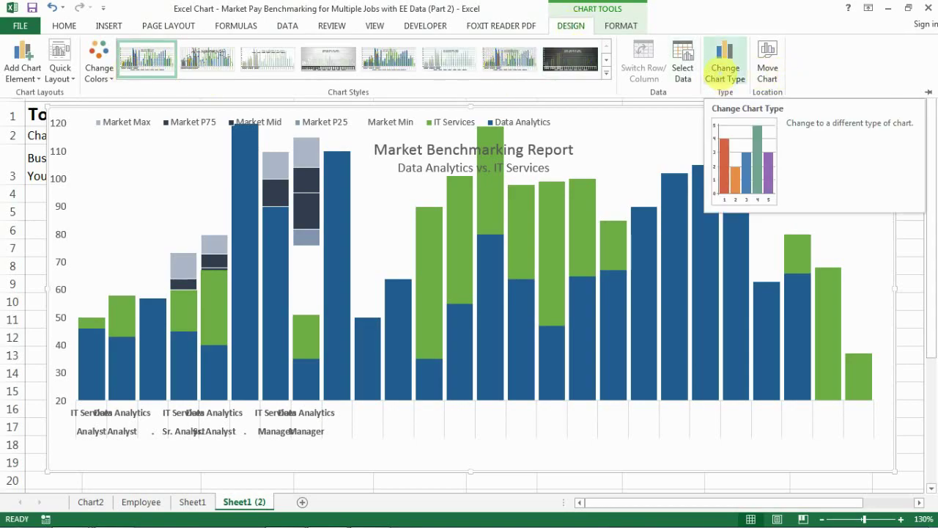
left_click(724, 71)
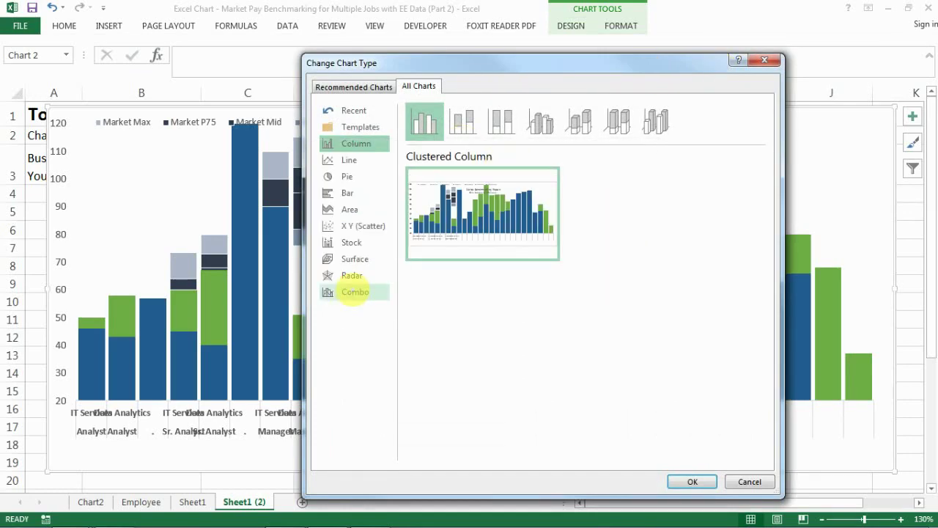
left_click(355, 292)
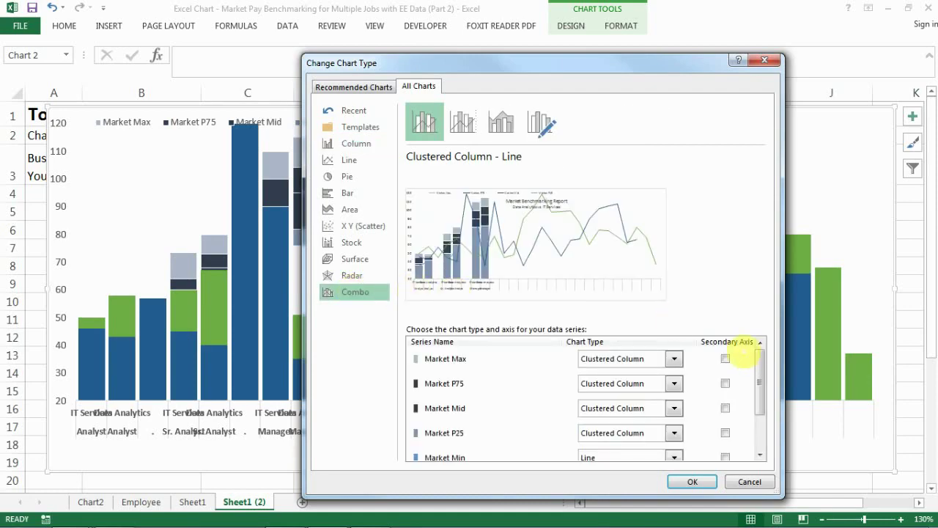
left_click_drag(544, 69, 397, 17)
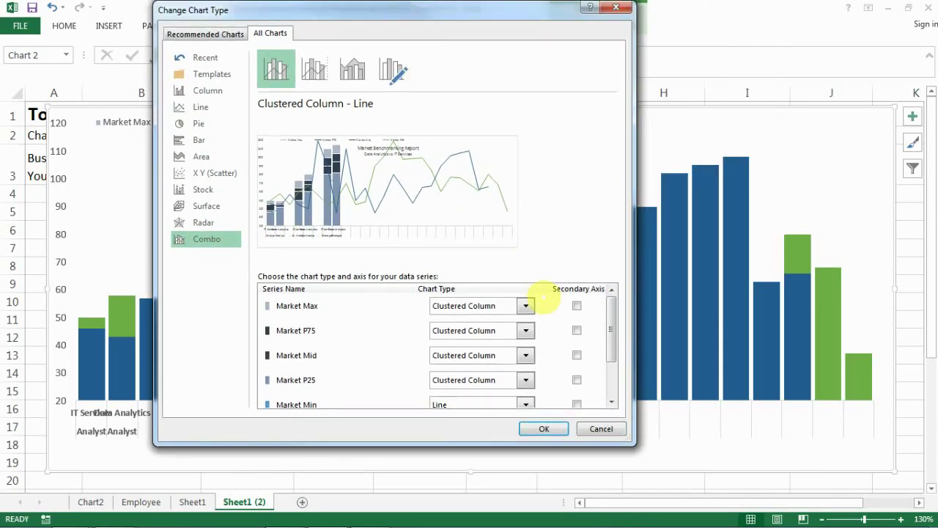
left_click_drag(611, 322, 583, 310)
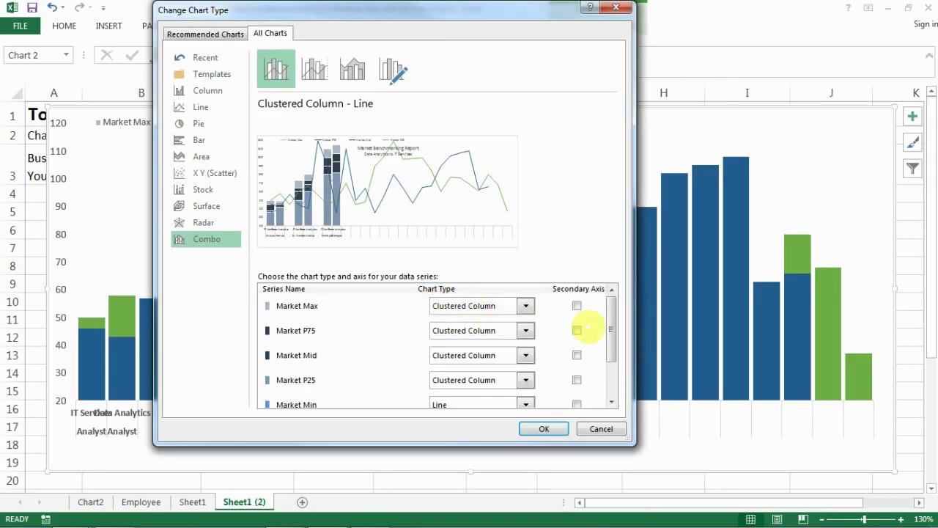
left_click(610, 327)
left_click_drag(609, 327, 593, 356)
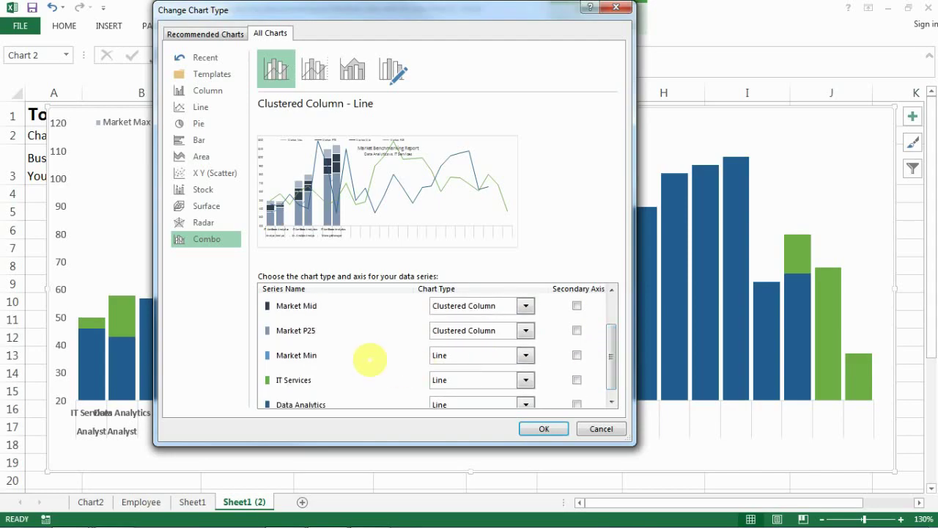
left_click(453, 356)
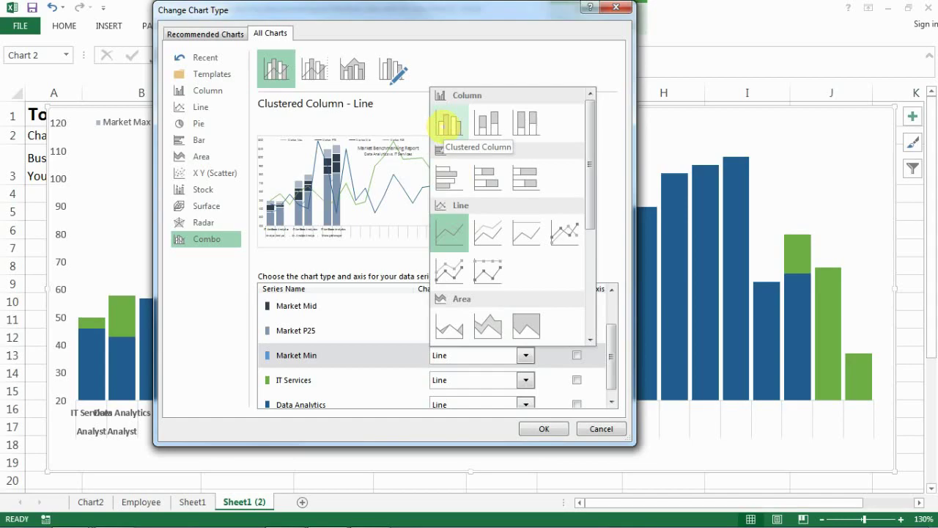
left_click(449, 124)
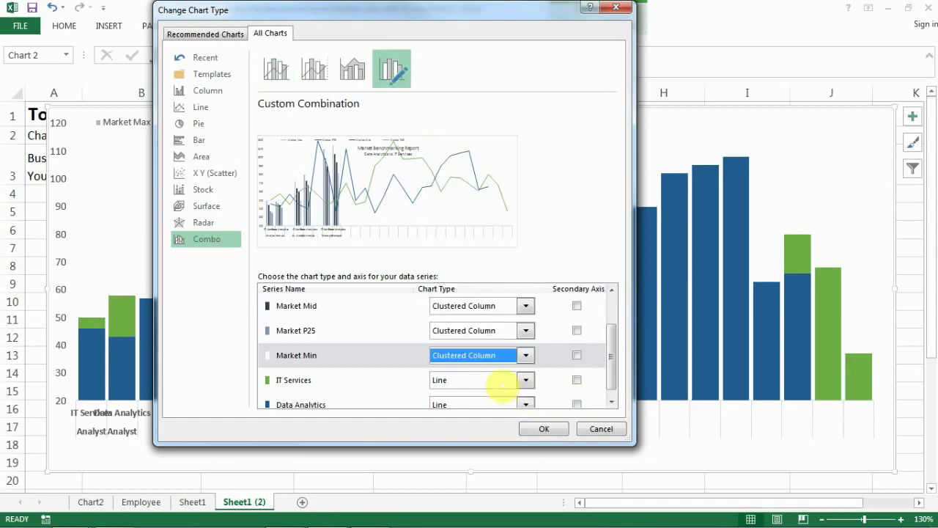
- Set the IT Services and Data Analytics series to the Scatter chart type and apply the custom combination
left_click_drag(611, 354, 612, 371)
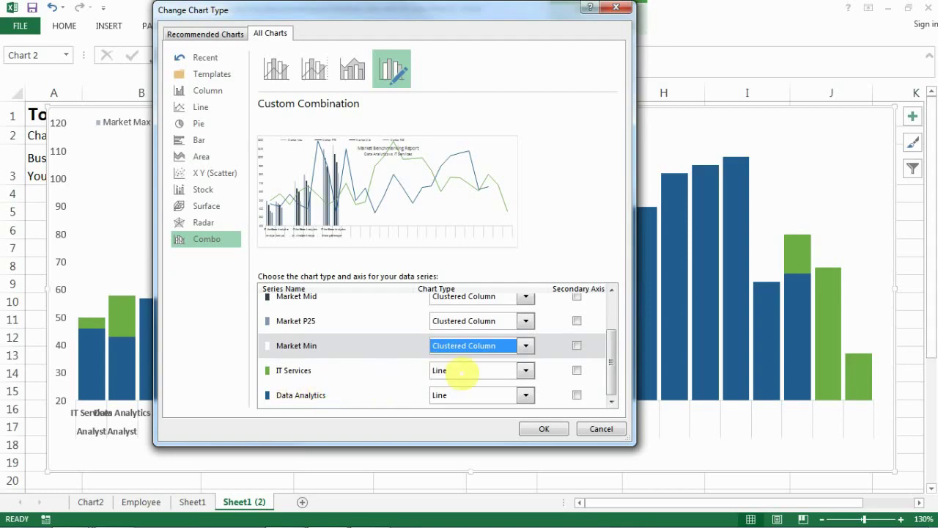
left_click(462, 372)
left_click_drag(592, 237, 590, 330)
left_click(446, 245)
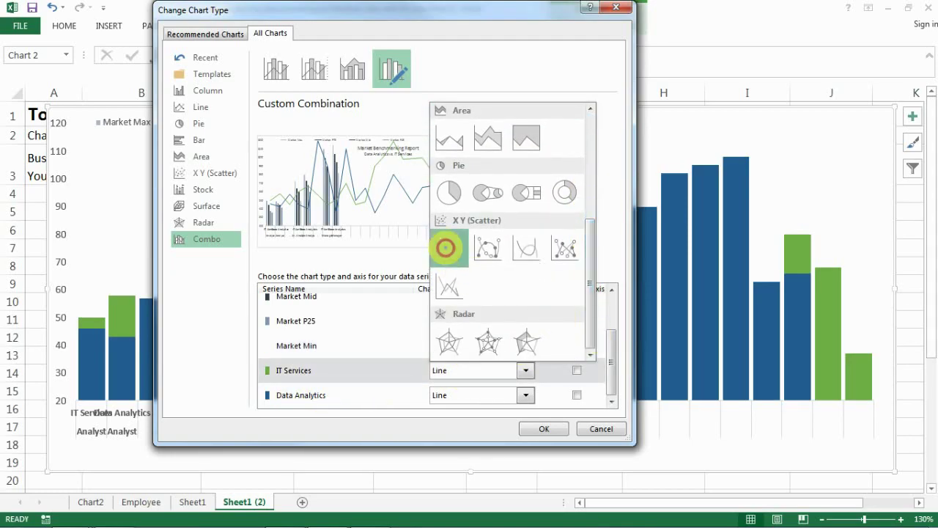
left_click(524, 394)
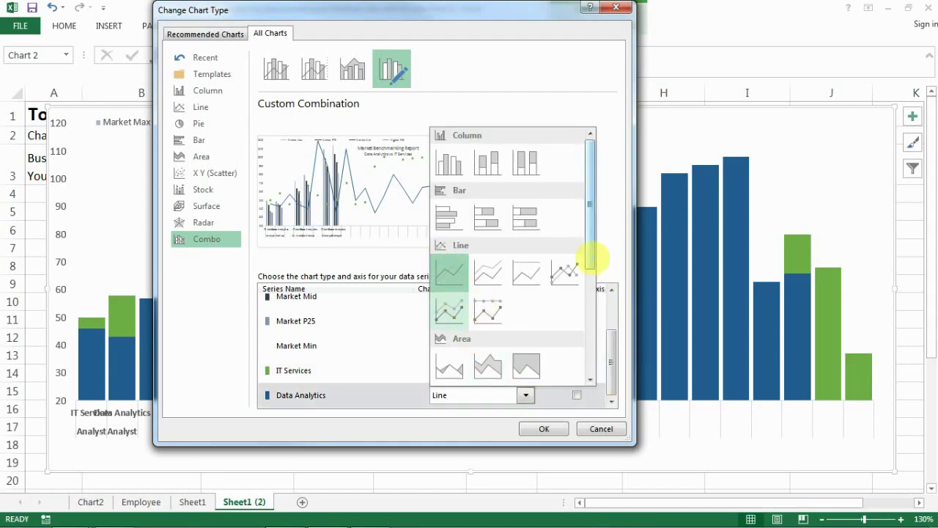
left_click_drag(593, 254, 592, 325)
left_click(453, 336)
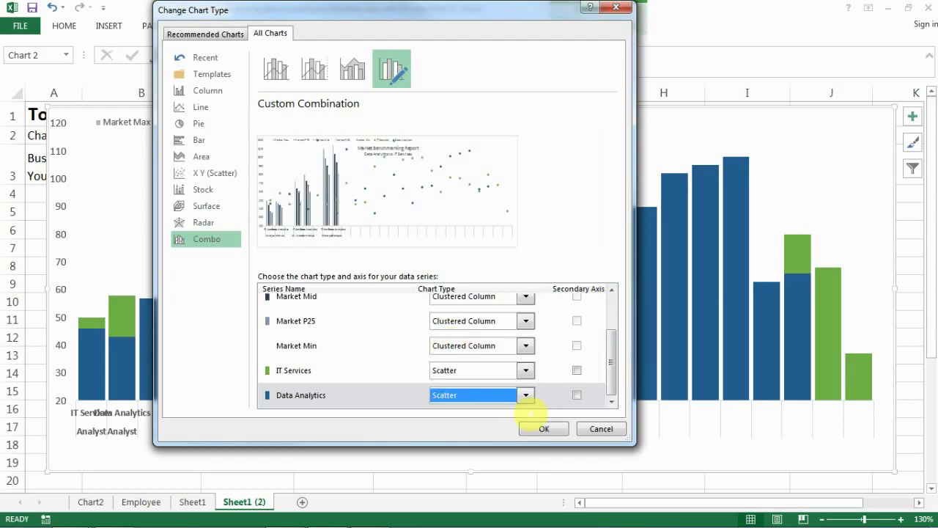
left_click(542, 429)
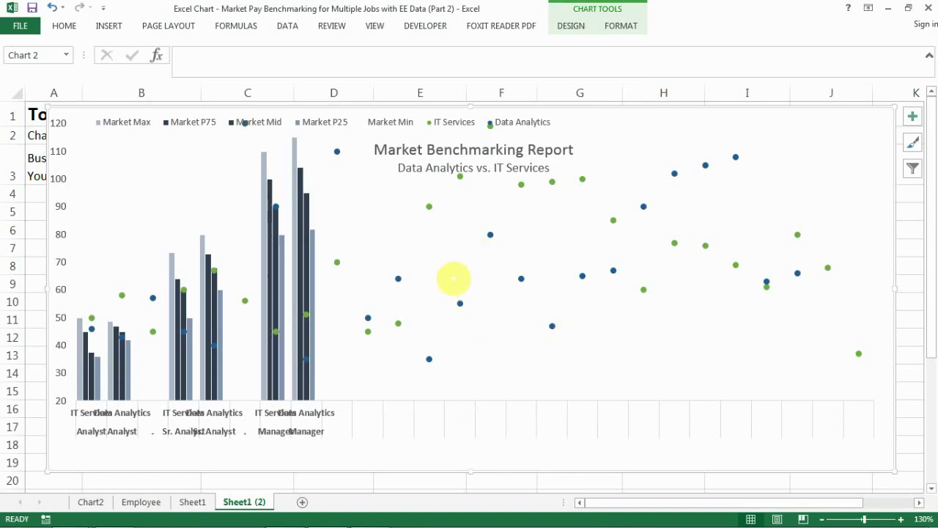
- Edit the chart's IT Services series to use the column positions in Employee!$E$27:$E$52 as its X values
right_click(437, 264)
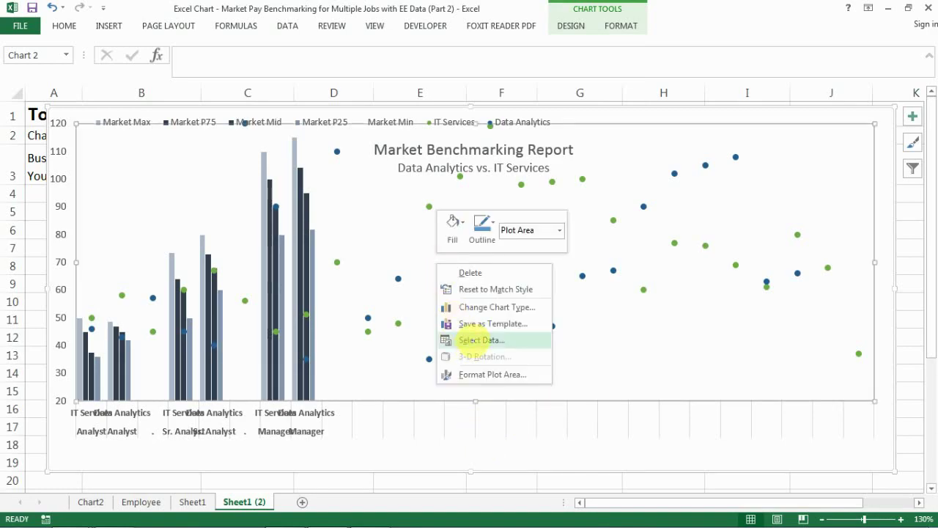
left_click(473, 340)
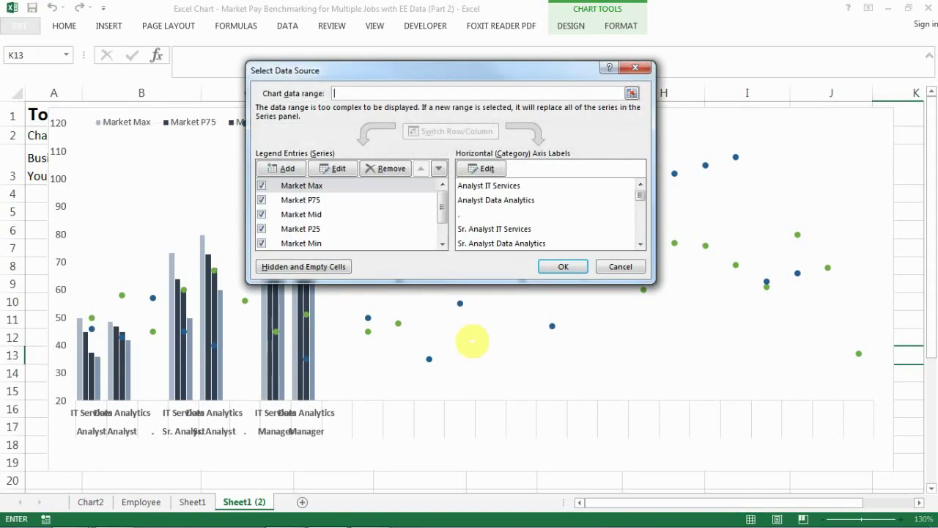
left_click_drag(442, 199, 429, 246)
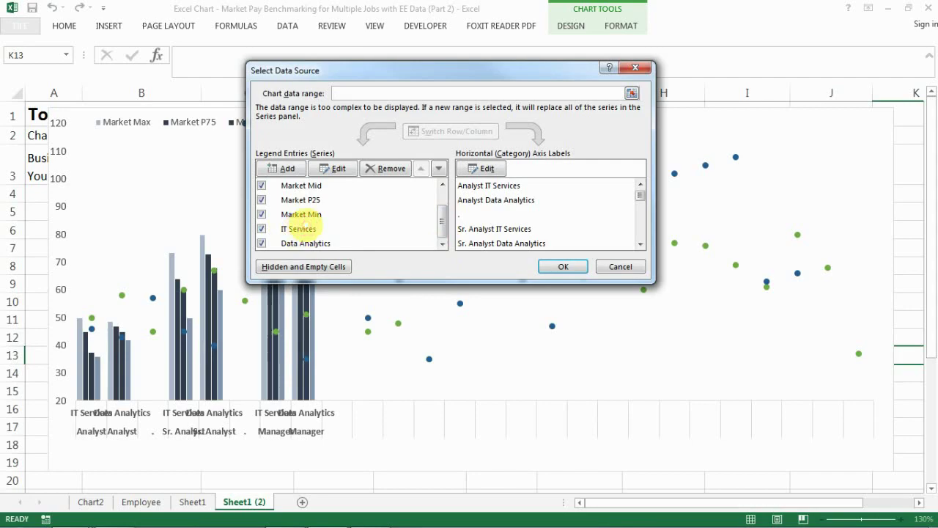
left_click(301, 229)
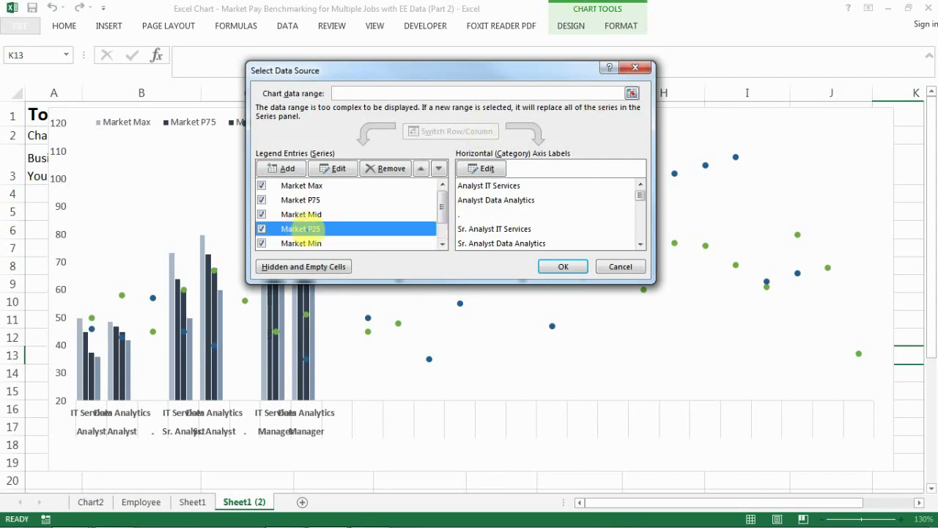
left_click_drag(444, 198, 440, 235)
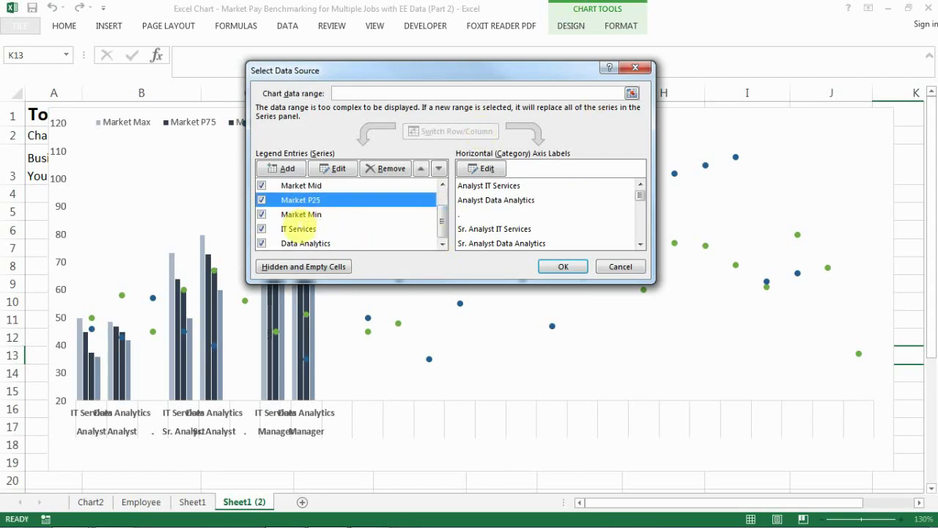
left_click(301, 229)
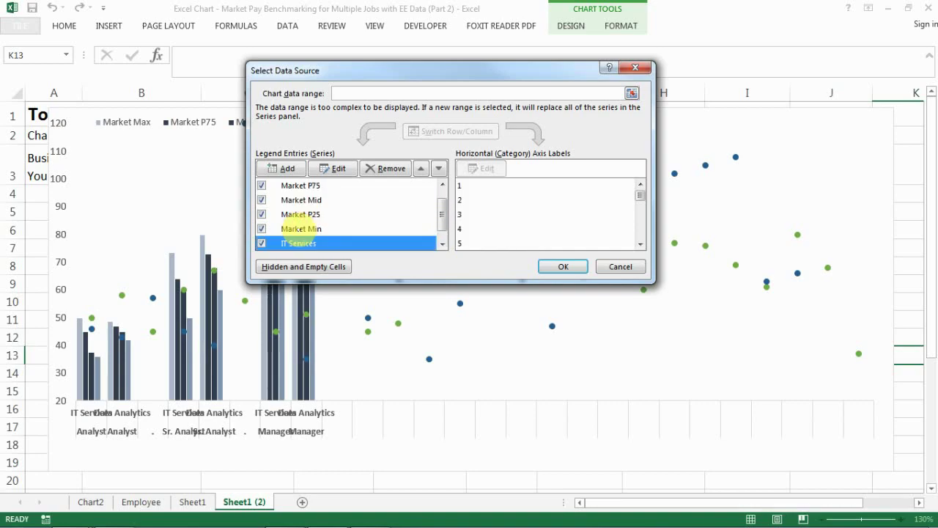
left_click_drag(442, 217, 444, 225)
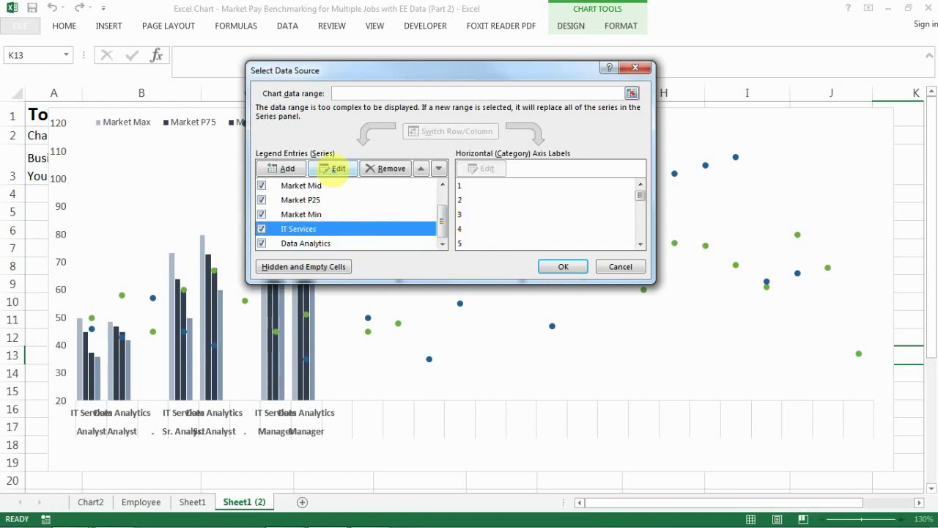
left_click(326, 169)
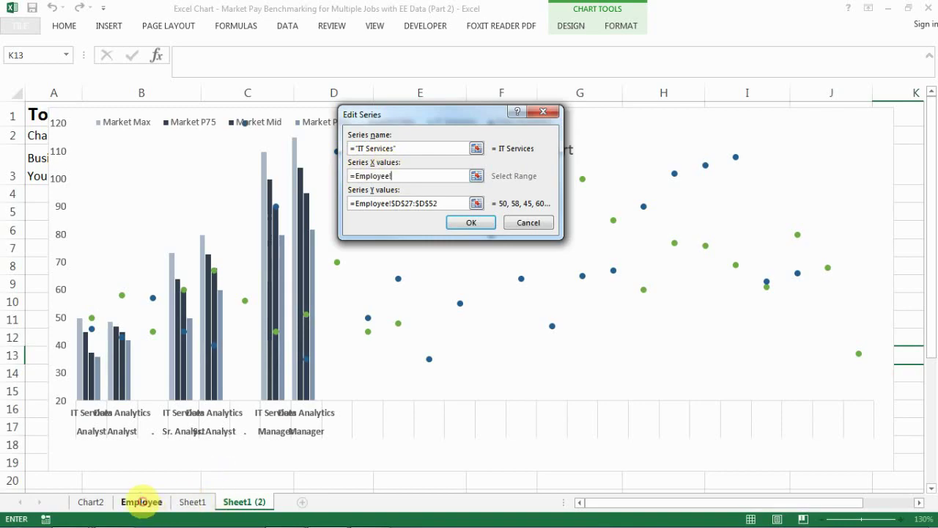
left_click(142, 501)
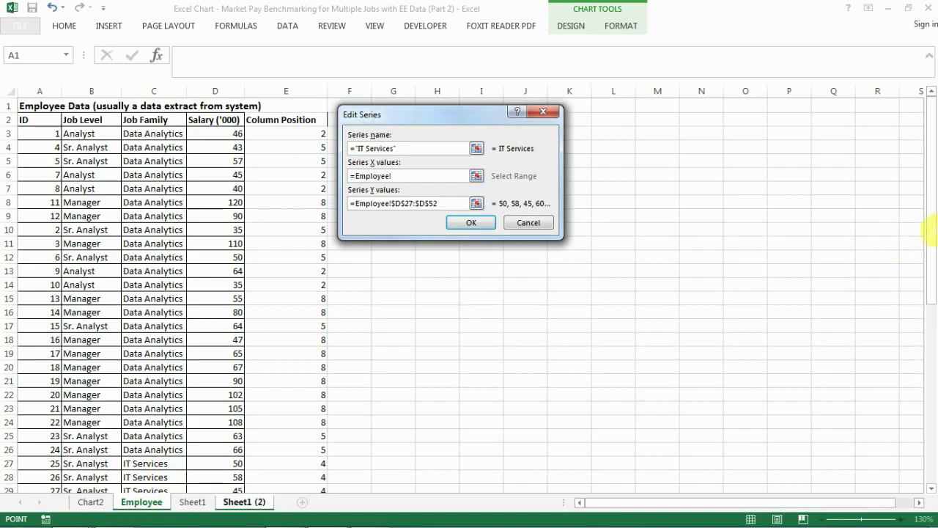
left_click_drag(931, 242, 929, 344)
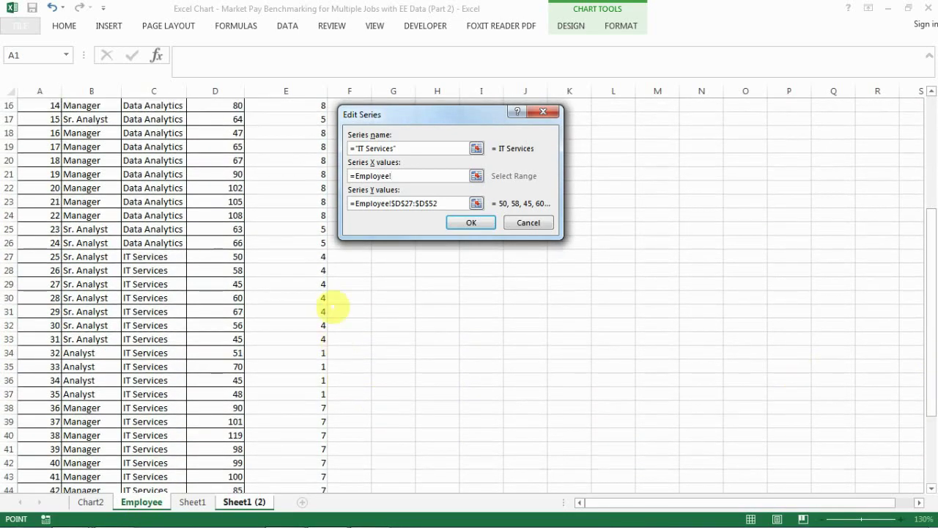
left_click_drag(289, 261, 299, 477)
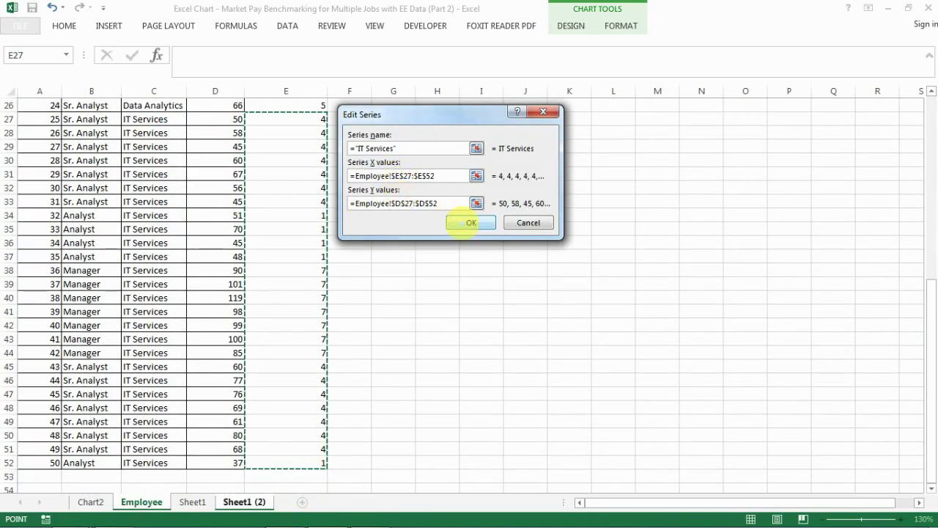
left_click(472, 222)
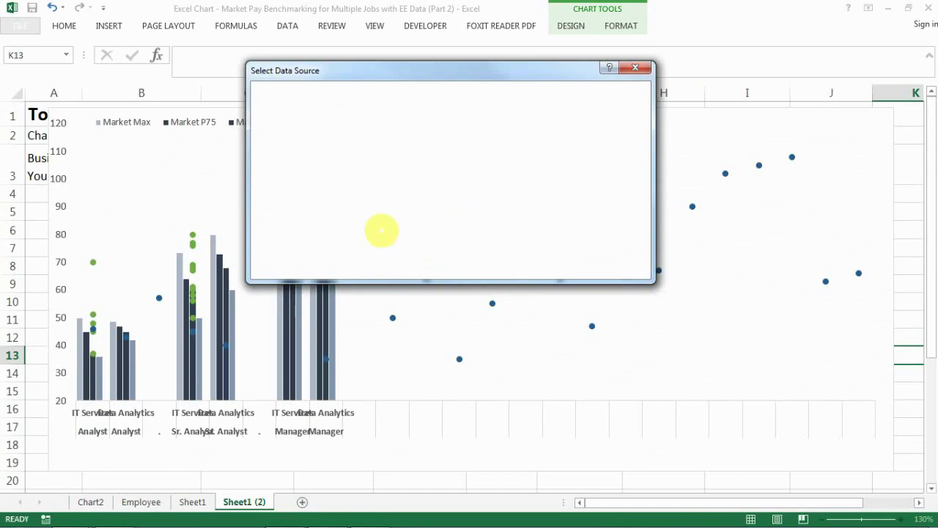
- Set the Data Analytics series' X values to Employee!$E$3:$E$26 and accept the chart's data source changes
left_click(441, 243)
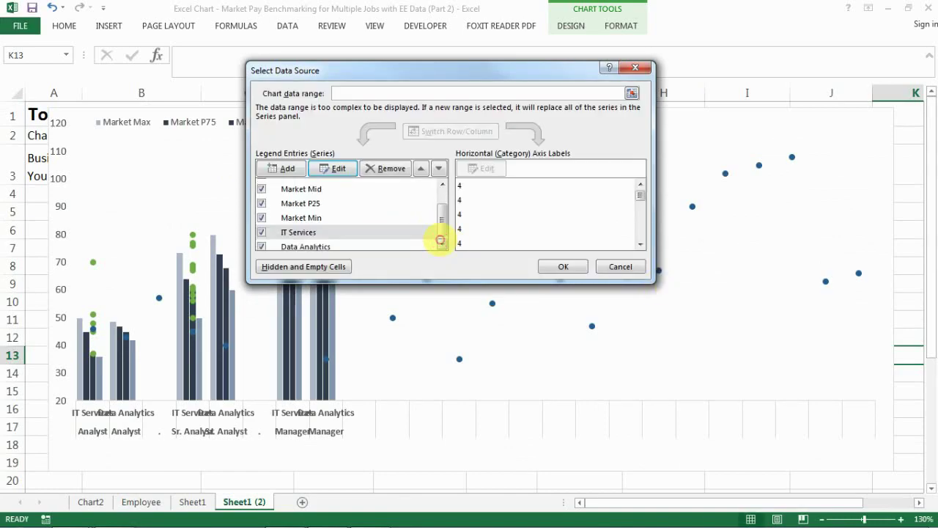
left_click(330, 245)
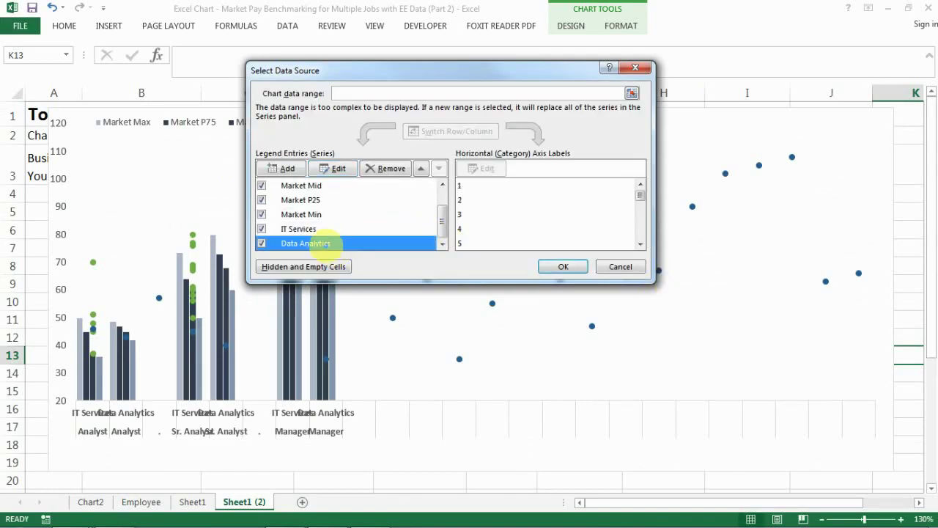
left_click(335, 168)
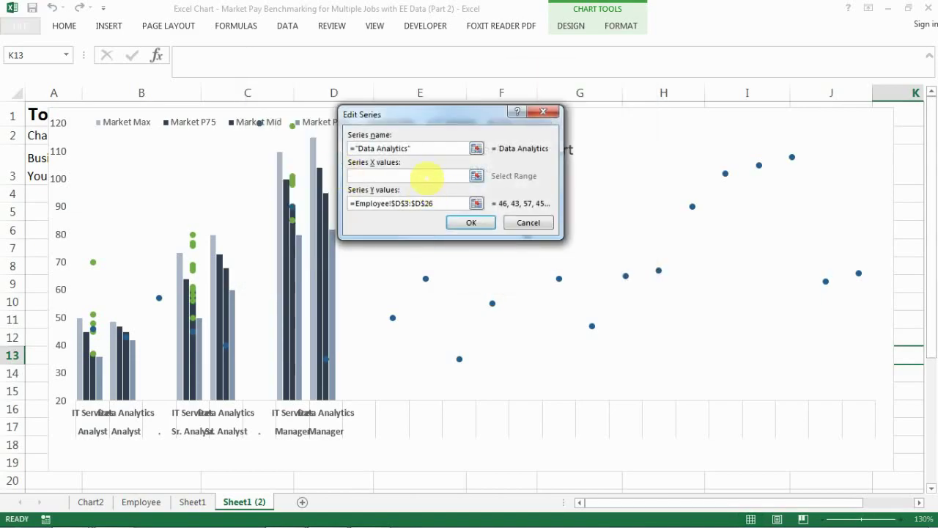
left_click(140, 502)
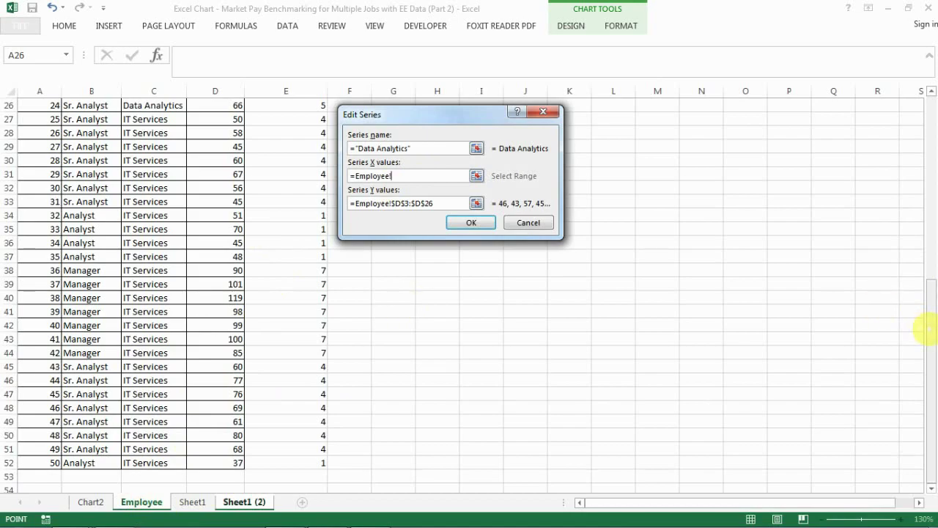
left_click_drag(930, 330, 901, 142)
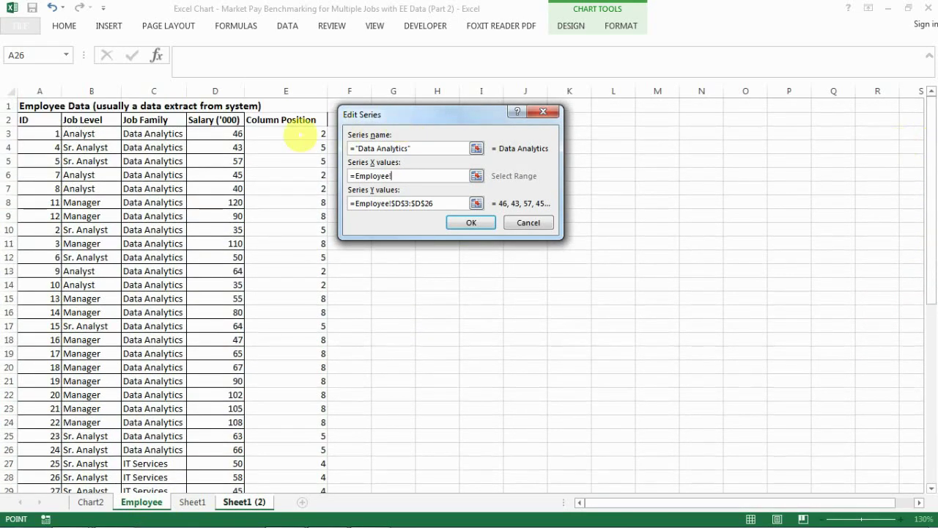
left_click_drag(301, 134, 294, 455)
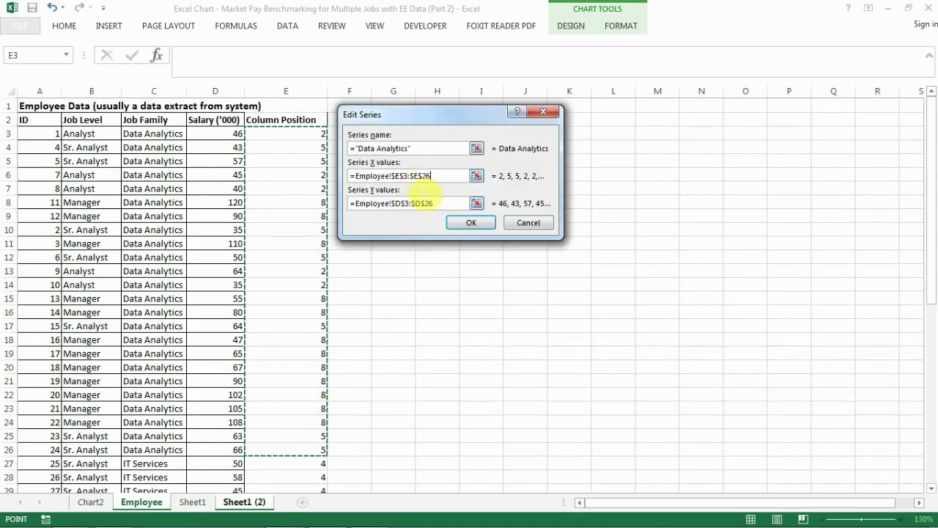
left_click(462, 223)
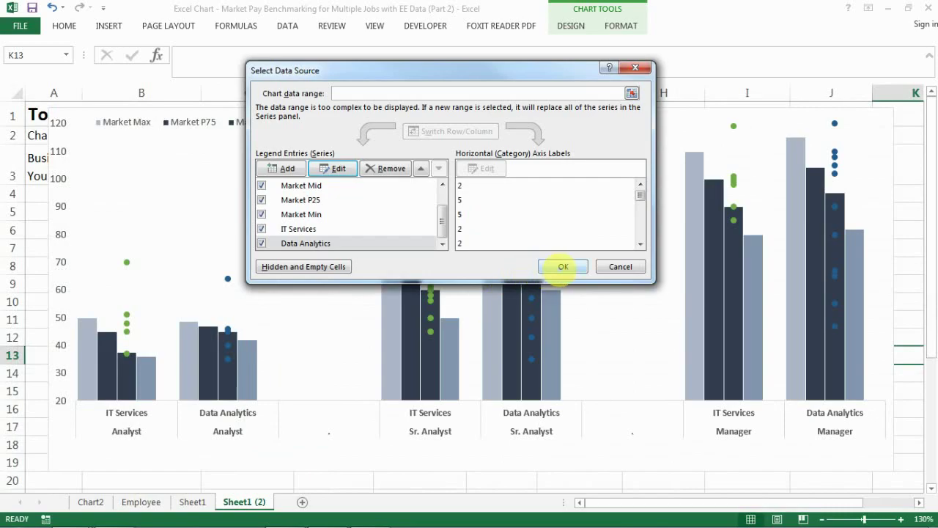
left_click(563, 267)
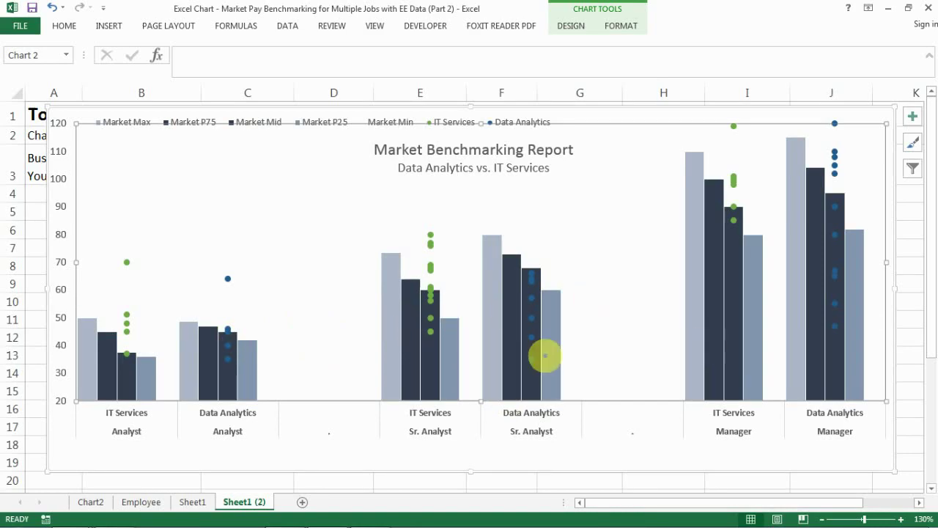
- Set the series overlap of the market columns to 100% so they stack over each other, and close the formatting options
left_click(561, 355)
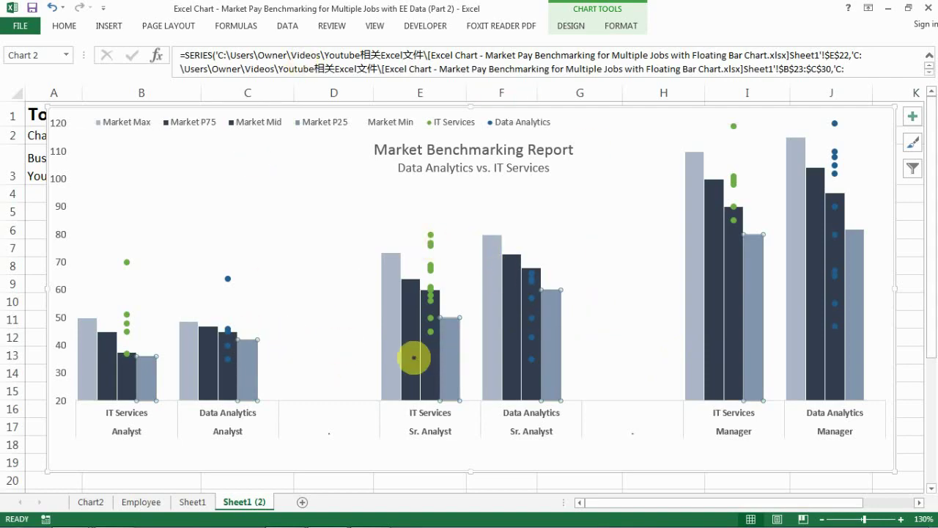
left_click(398, 366)
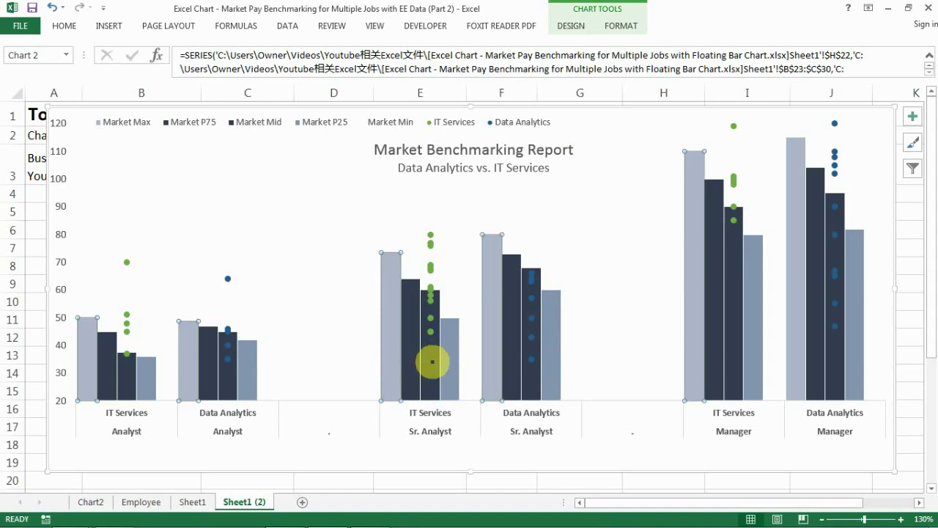
right_click(388, 332)
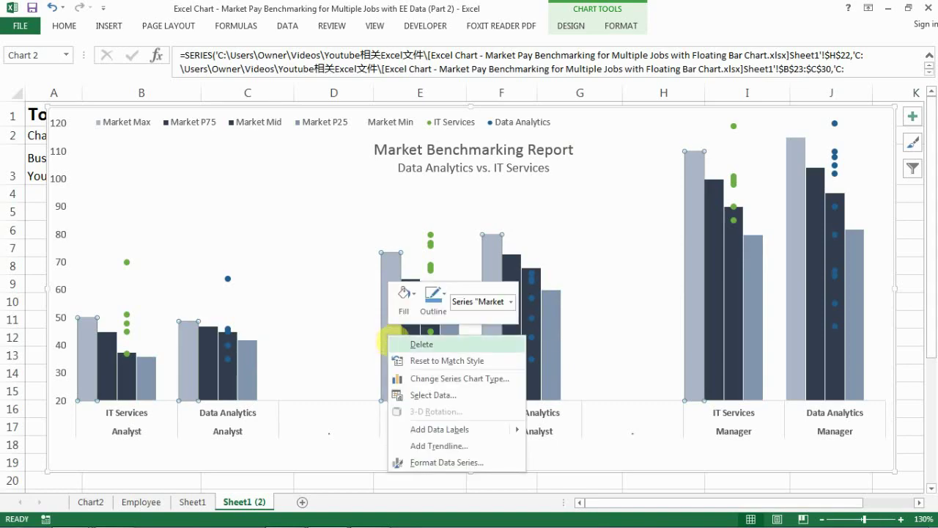
left_click(444, 463)
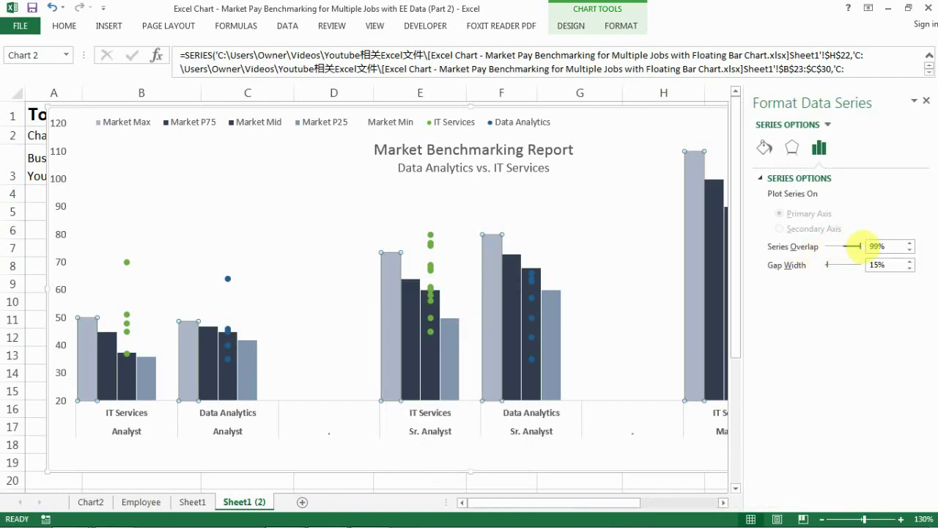
left_click_drag(858, 246, 860, 246)
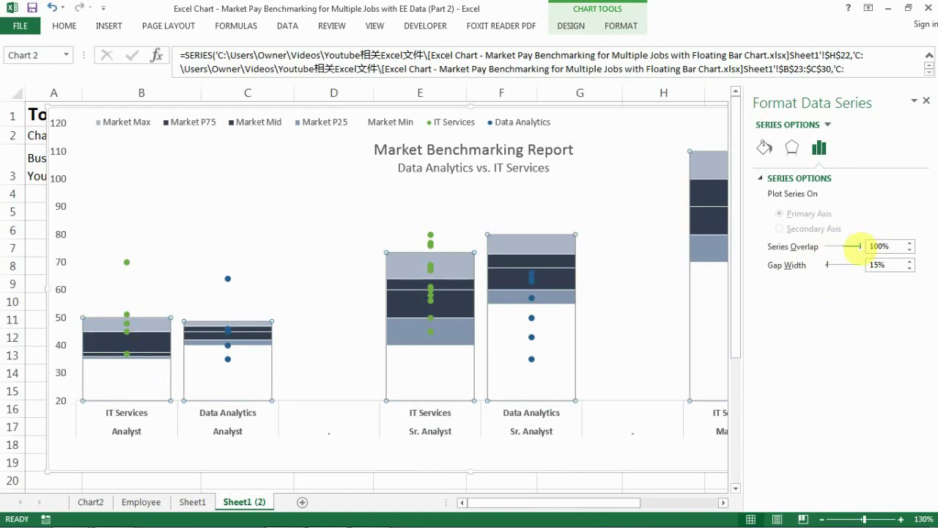
left_click(607, 308)
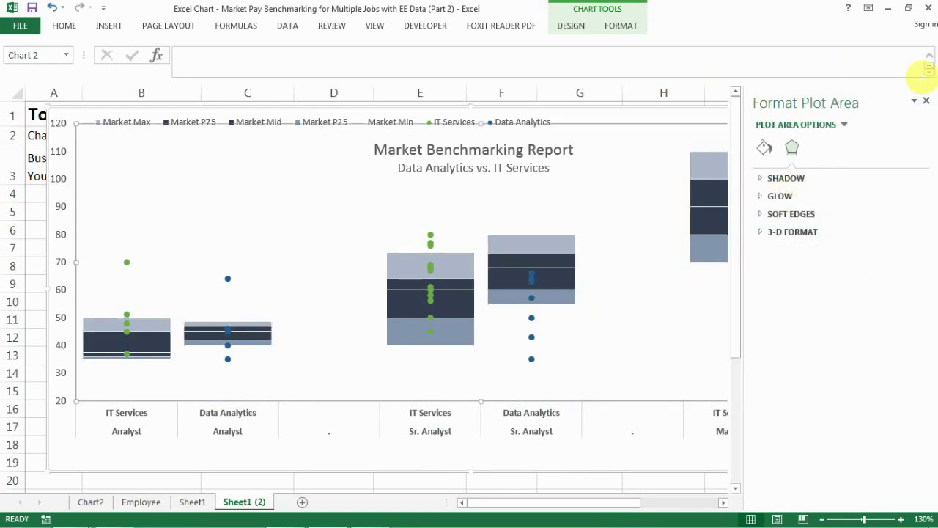
left_click(926, 101)
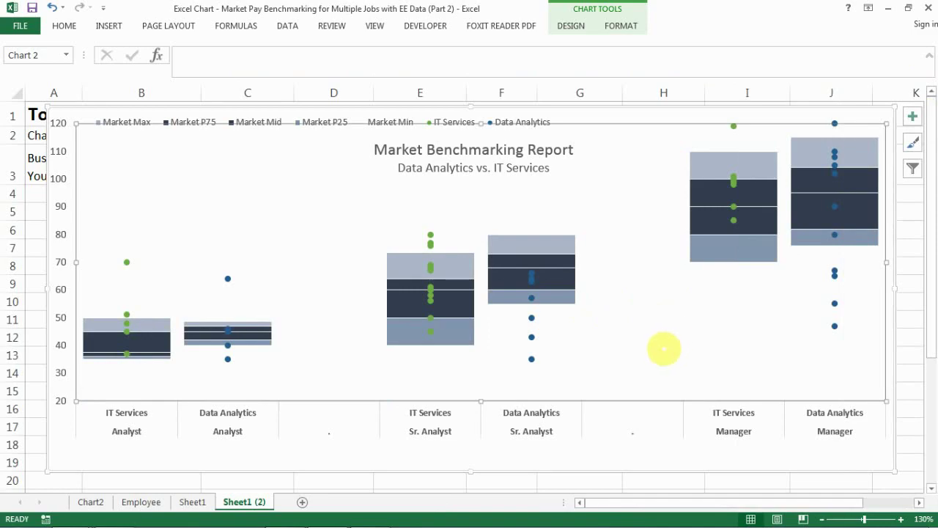
left_click(675, 452)
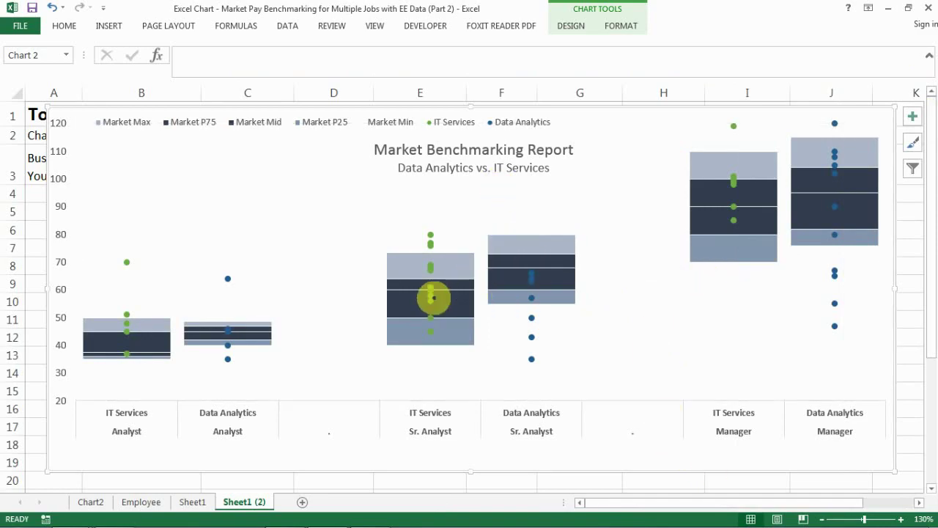
right_click(532, 280)
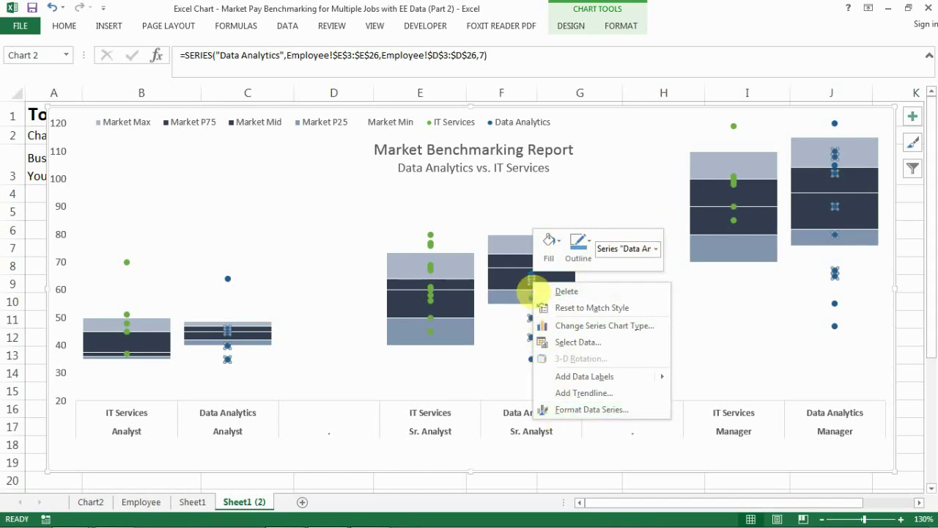
left_click(508, 373)
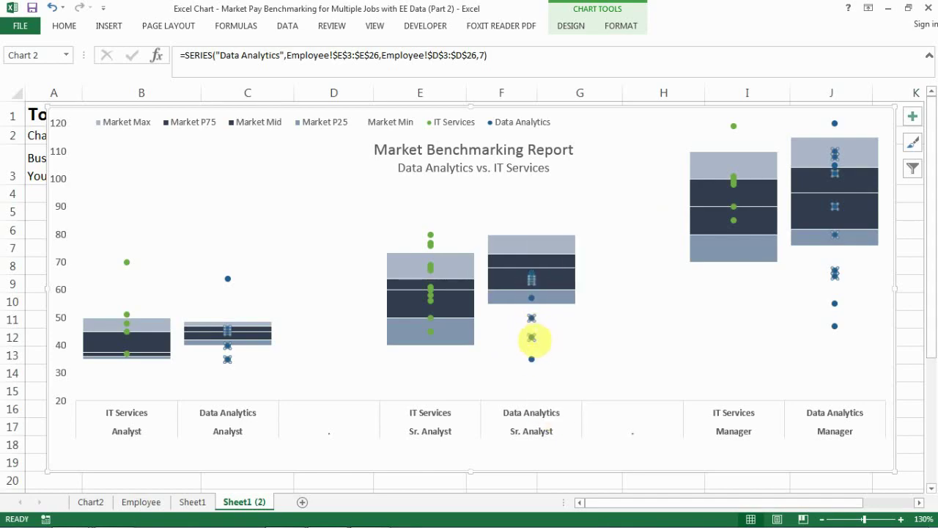
left_click(552, 339)
left_click(610, 286)
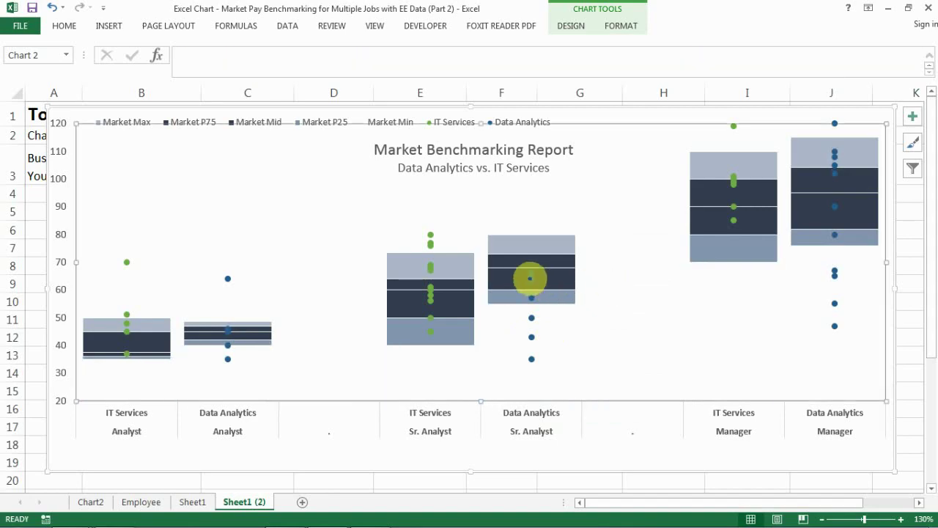
- Open the formatting of the Data Analytics scatter series and set its marker border to No line
left_click(534, 278)
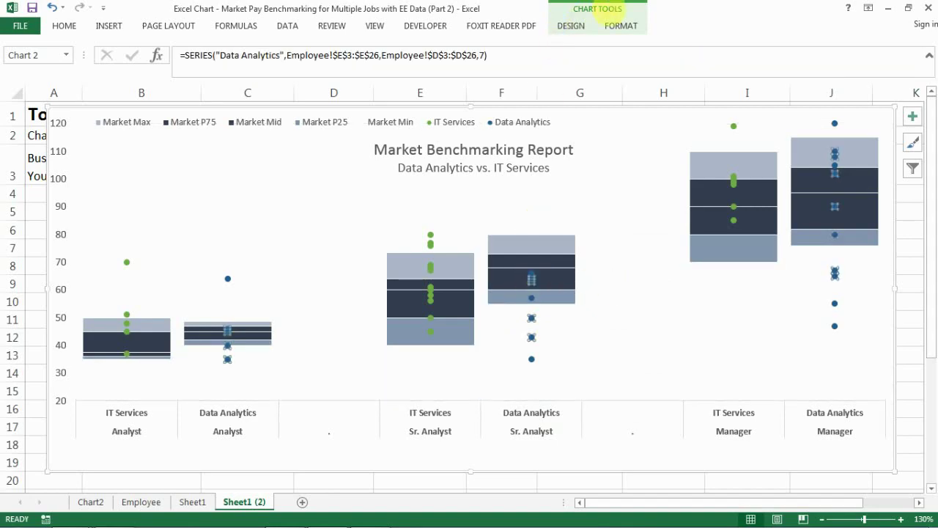
left_click(619, 25)
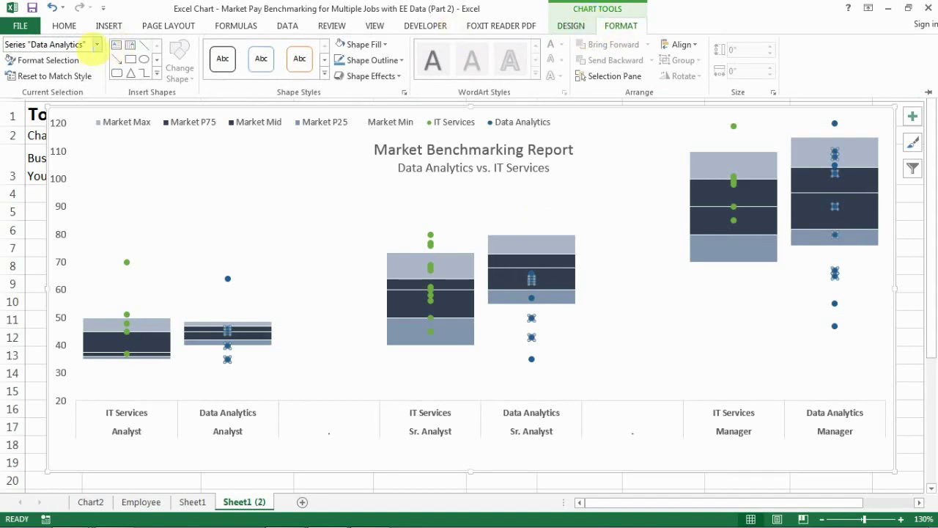
left_click(96, 44)
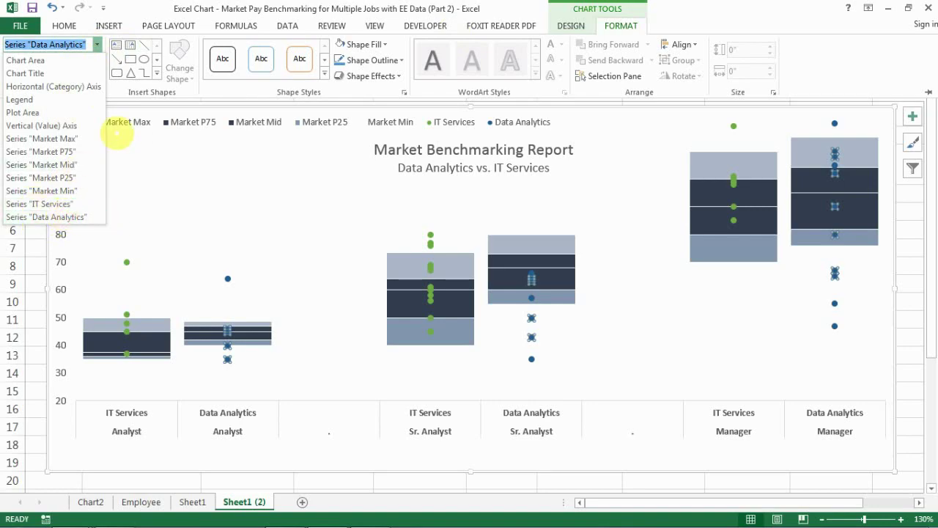
left_click(79, 43)
left_click(97, 44)
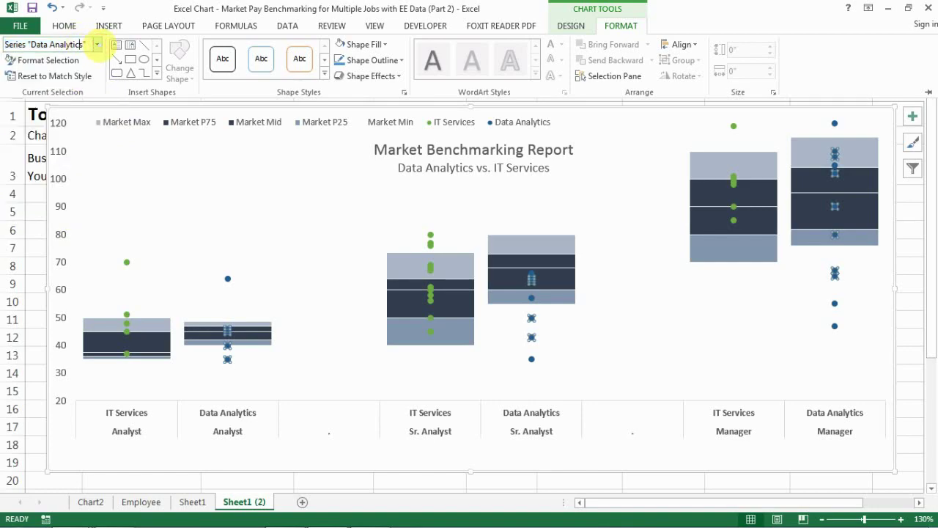
left_click(44, 60)
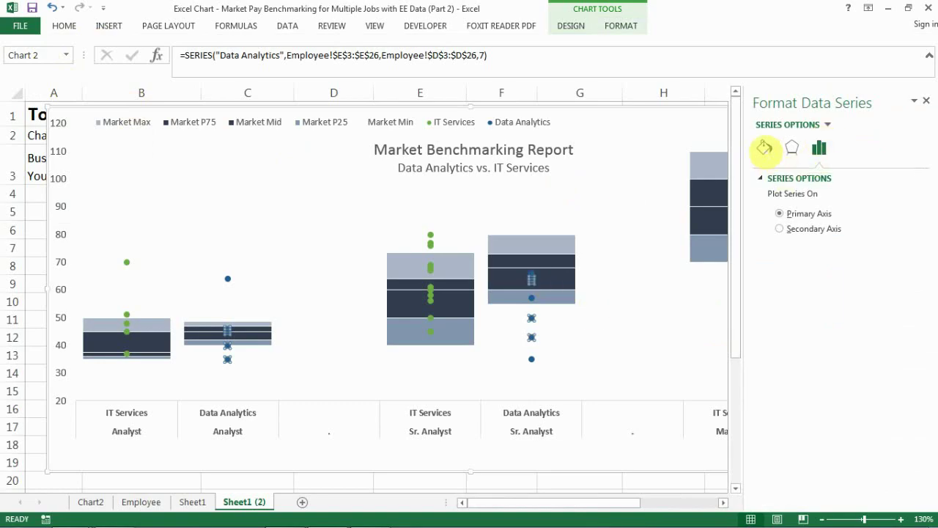
left_click(764, 147)
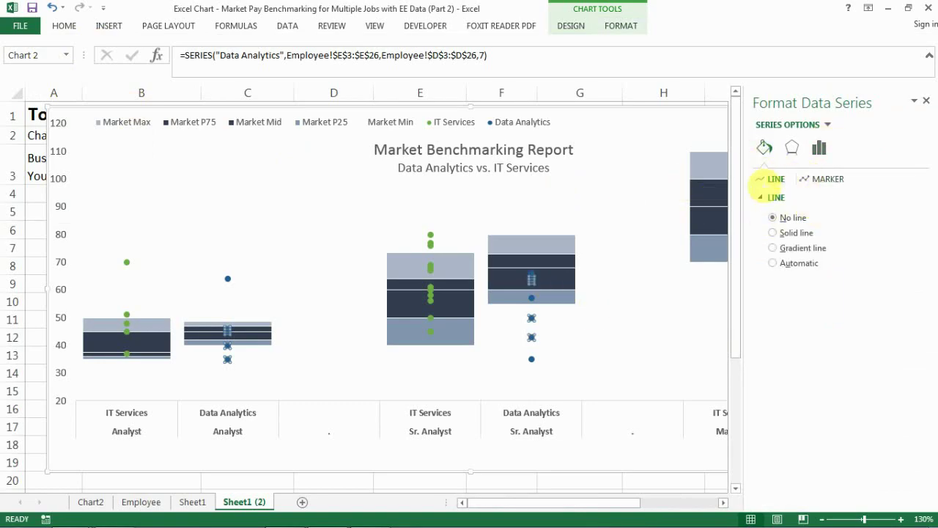
left_click(814, 179)
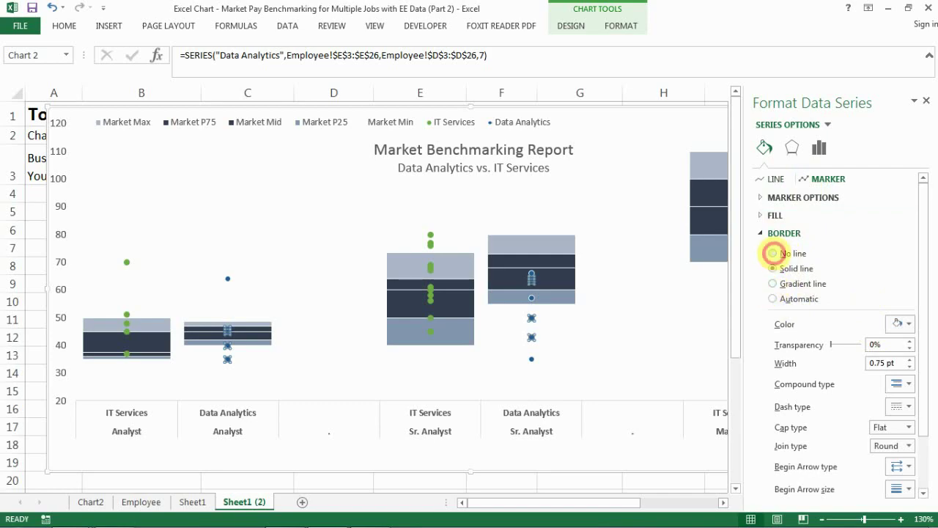
left_click(773, 253)
- Give the Data Analytics markers a solid fill in standard orange, then close the formatting options and deselect the chart
left_click(758, 213)
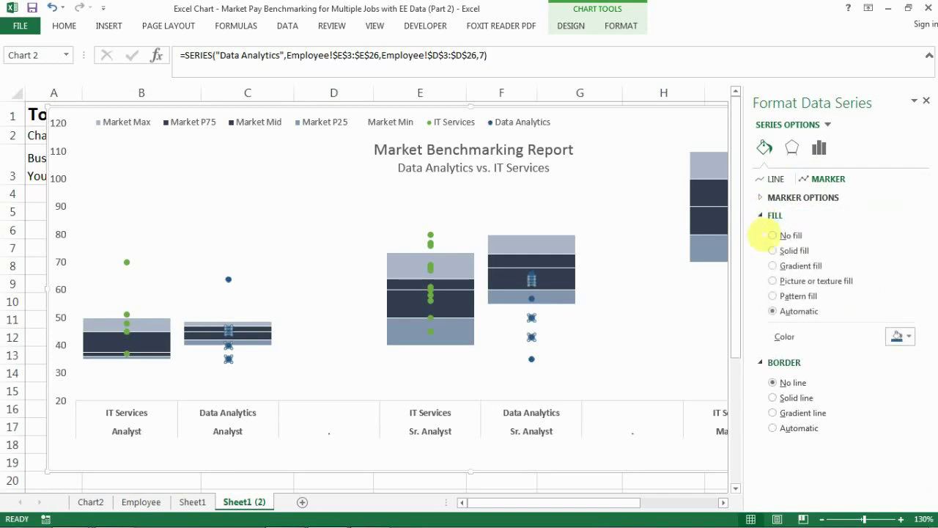
left_click(793, 249)
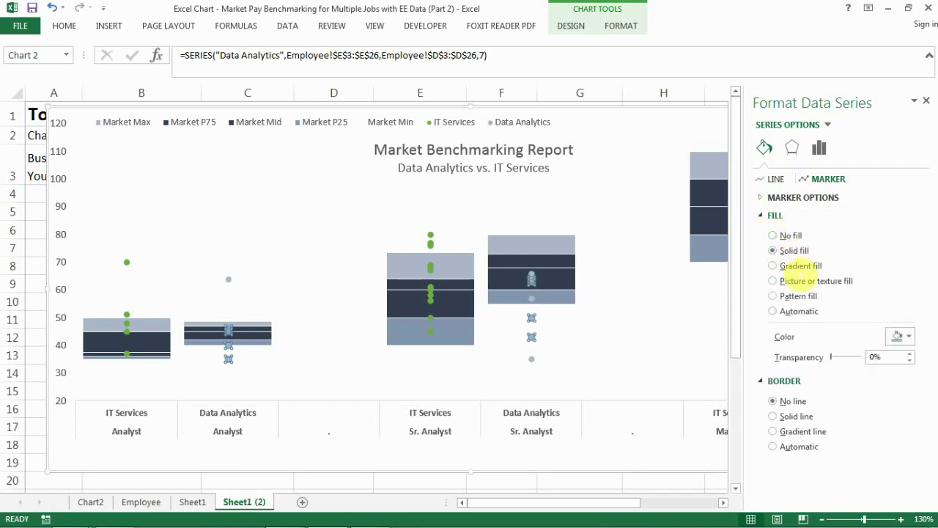
left_click(903, 338)
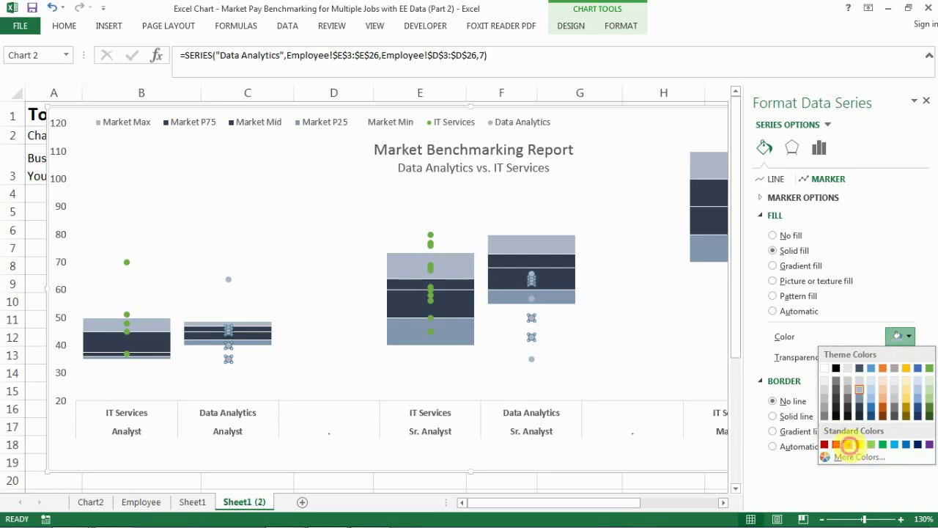
left_click(849, 444)
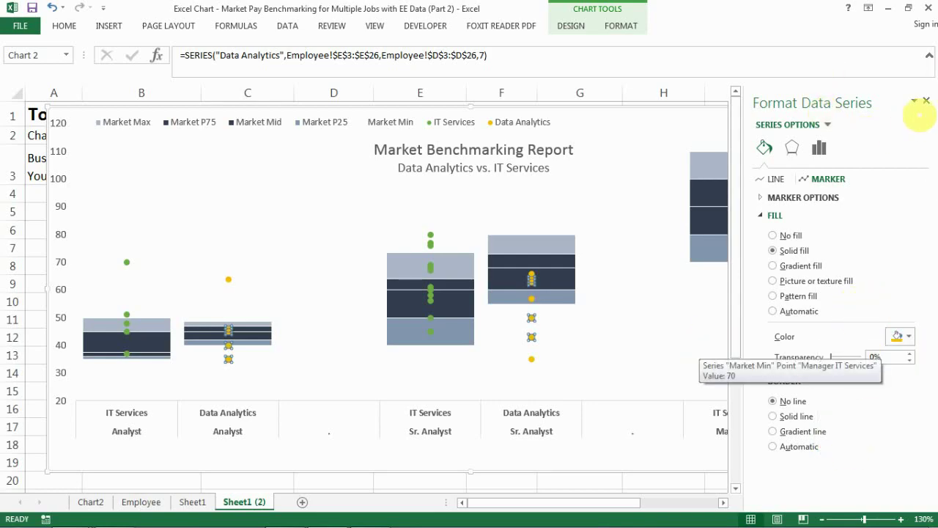
left_click(926, 100)
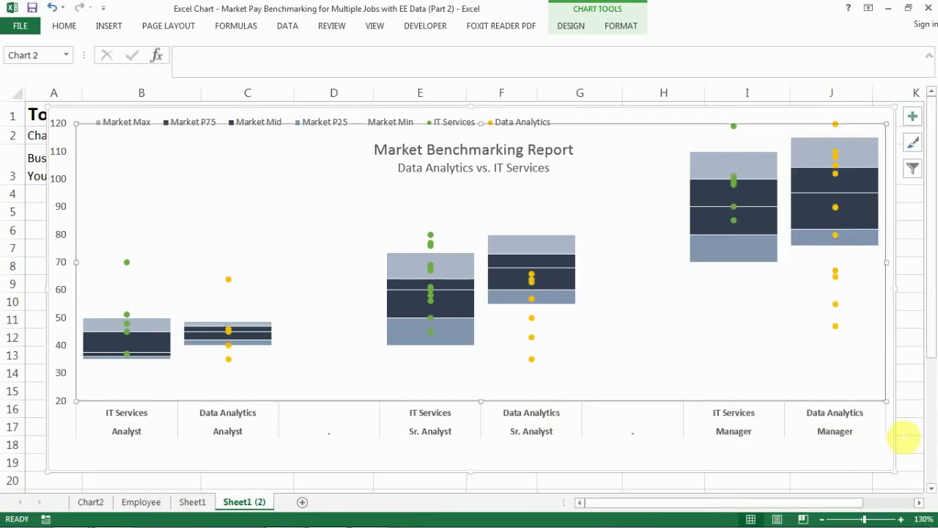
left_click(904, 451)
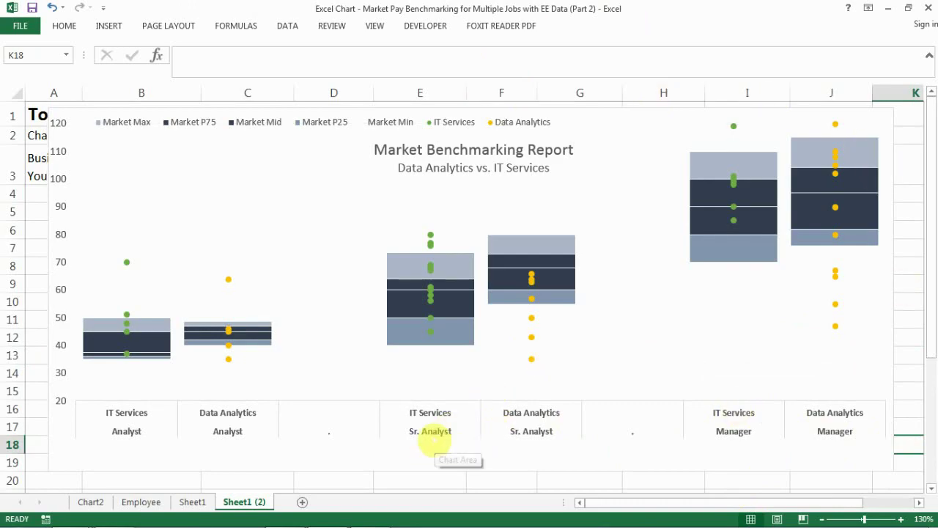
mouse_move(431, 366)
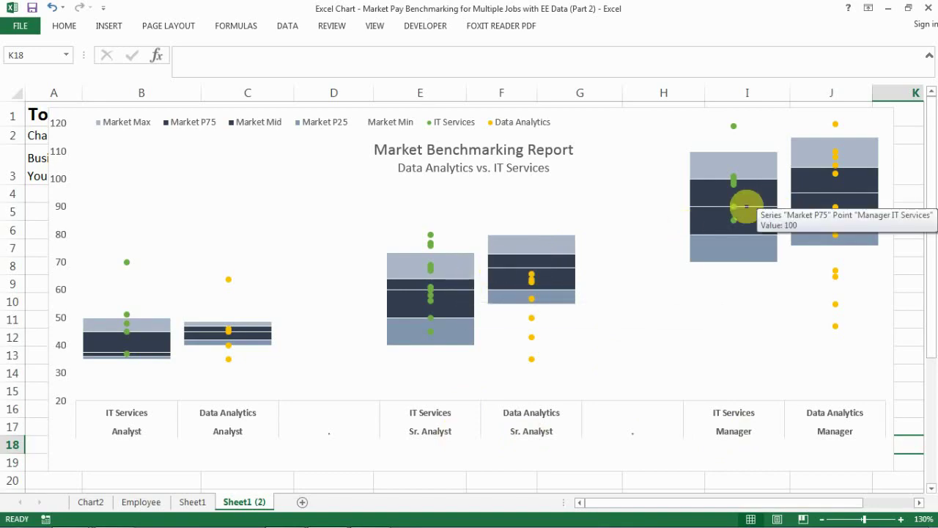
mouse_move(724, 213)
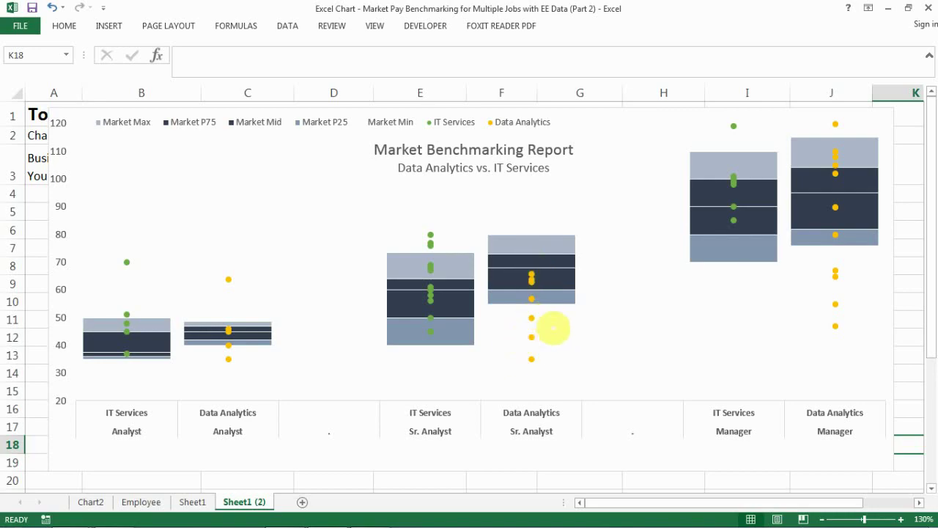
mouse_move(517, 339)
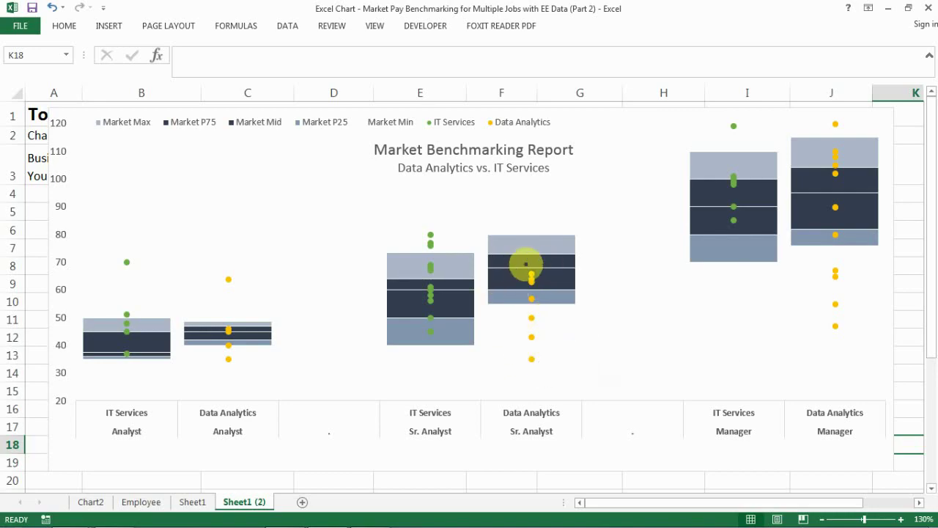